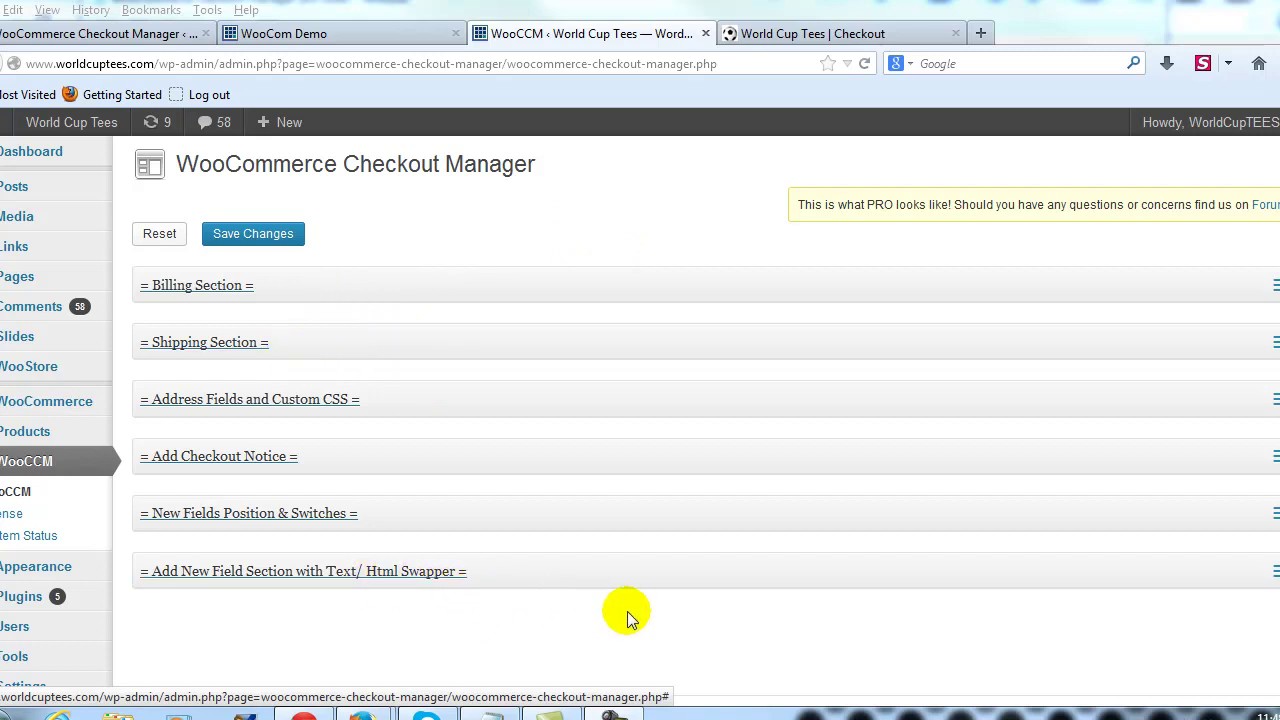
- Review the Billing and Shipping section field options, collapsing each afterwards
left_click(517, 300)
scroll(678, 506, "down", 4)
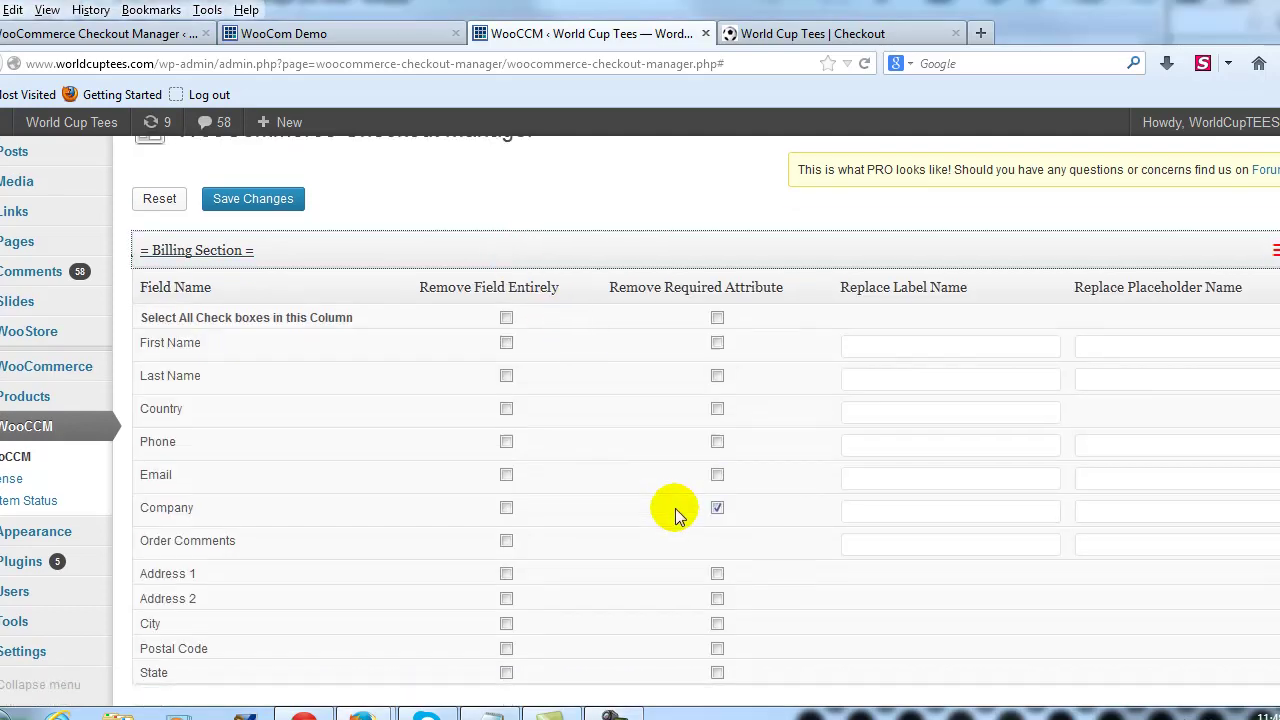
scroll(631, 374, "up", 2)
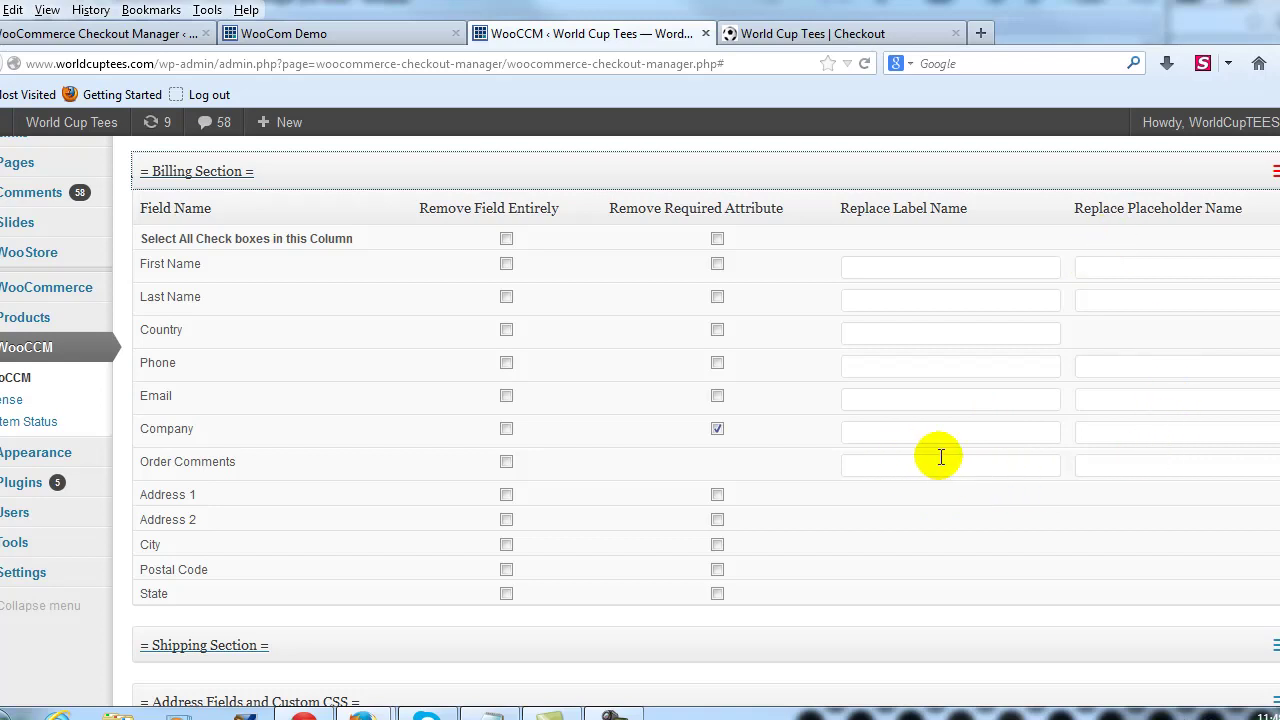
left_click(1266, 188)
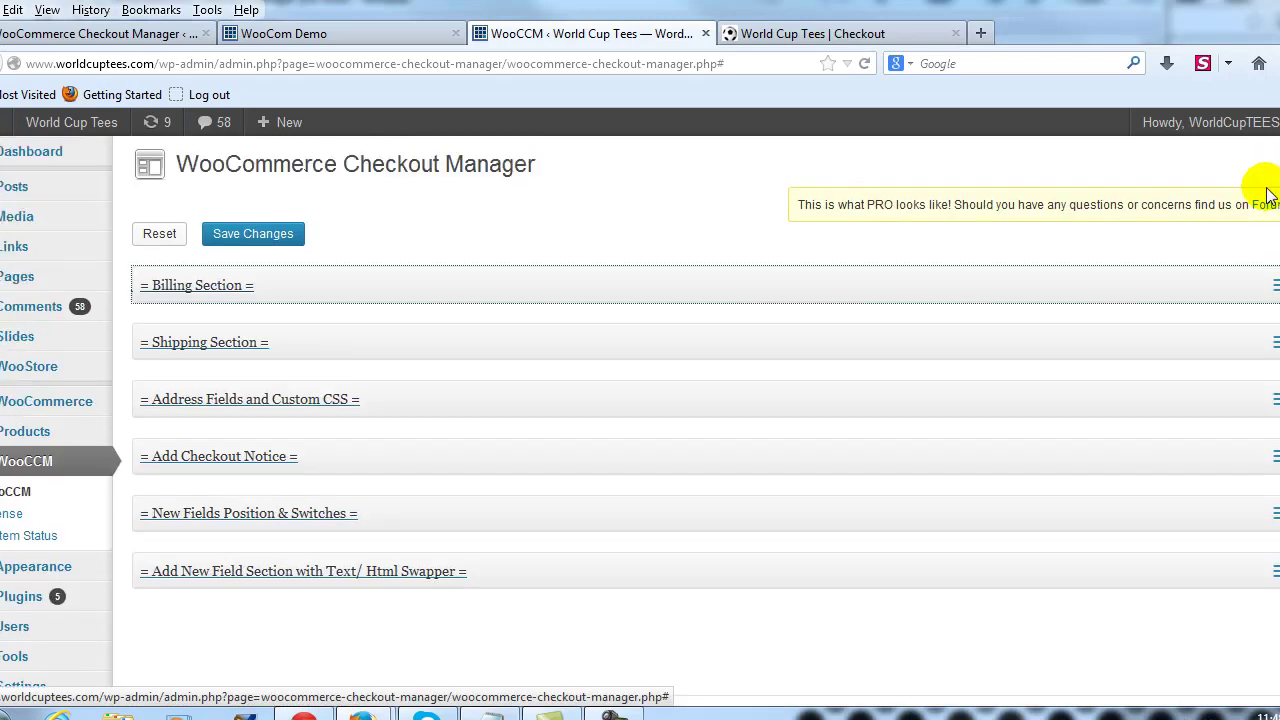
left_click(1262, 345)
scroll(1000, 358, "down", 2)
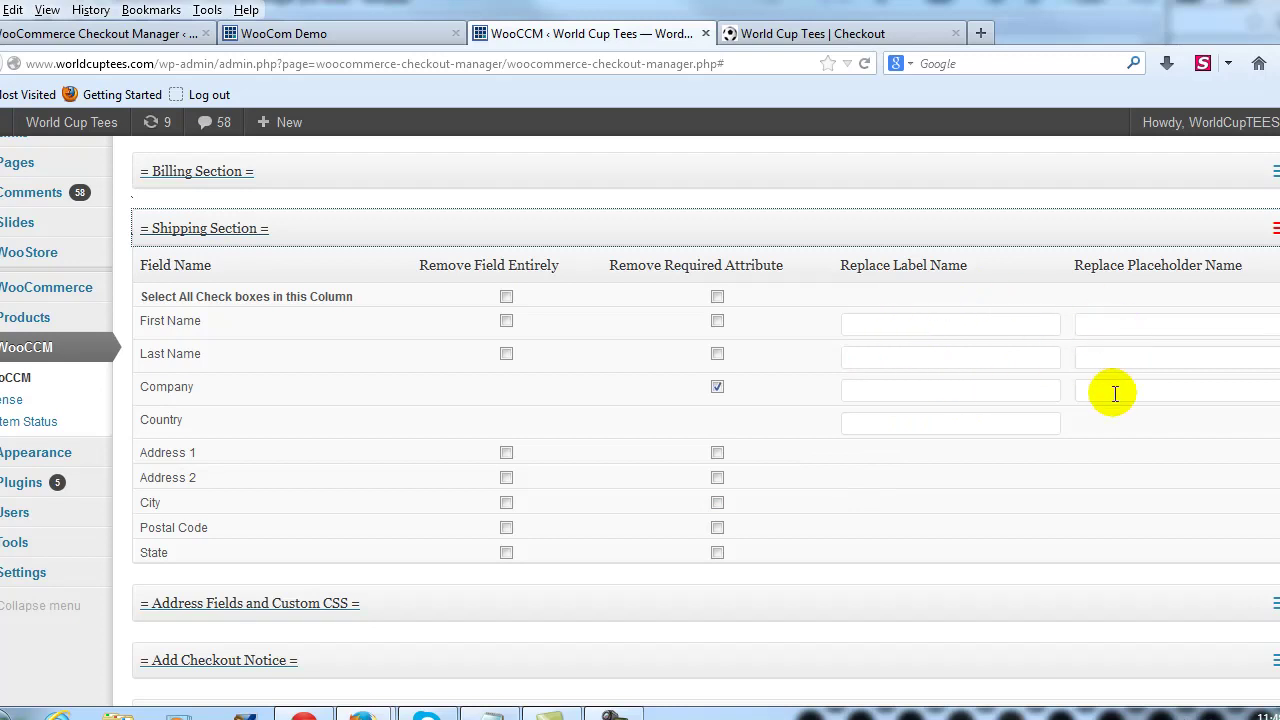
left_click(1270, 231)
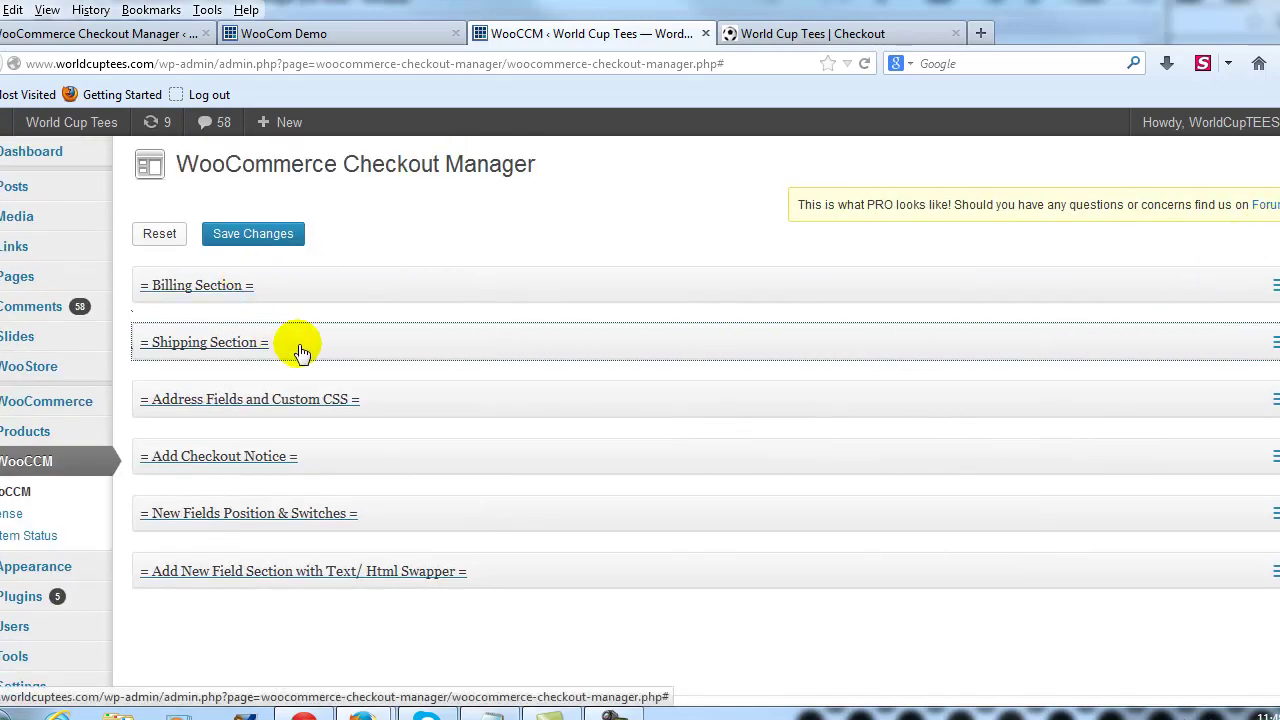
- Reopen the Billing section's field options, scroll through them, then collapse it
left_click(480, 290)
scroll(506, 352, "down", 3)
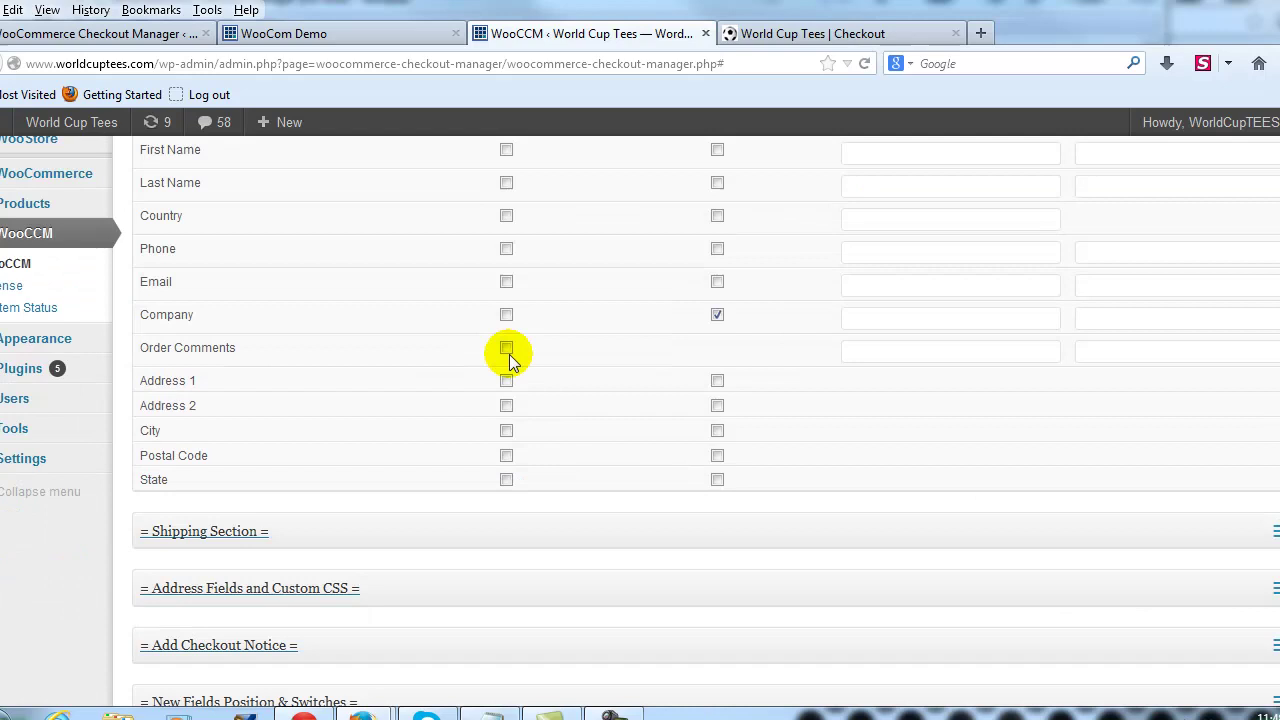
scroll(531, 357, "up", 4)
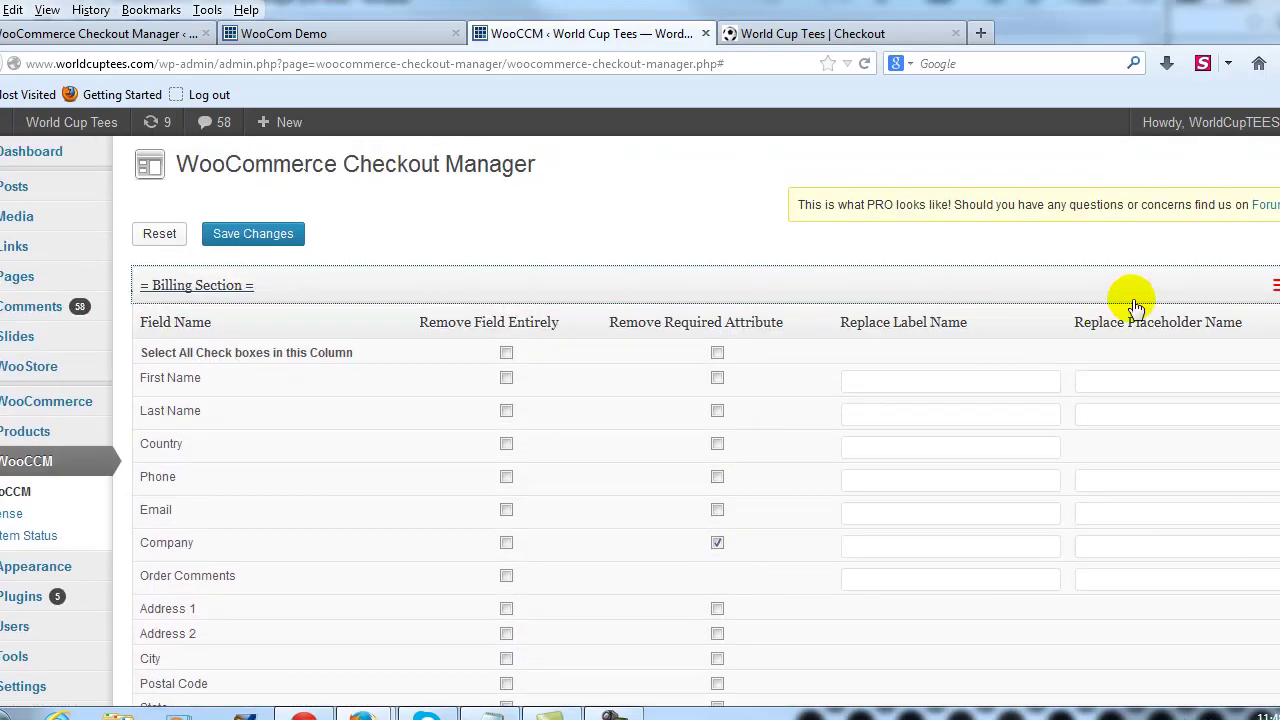
left_click(1270, 287)
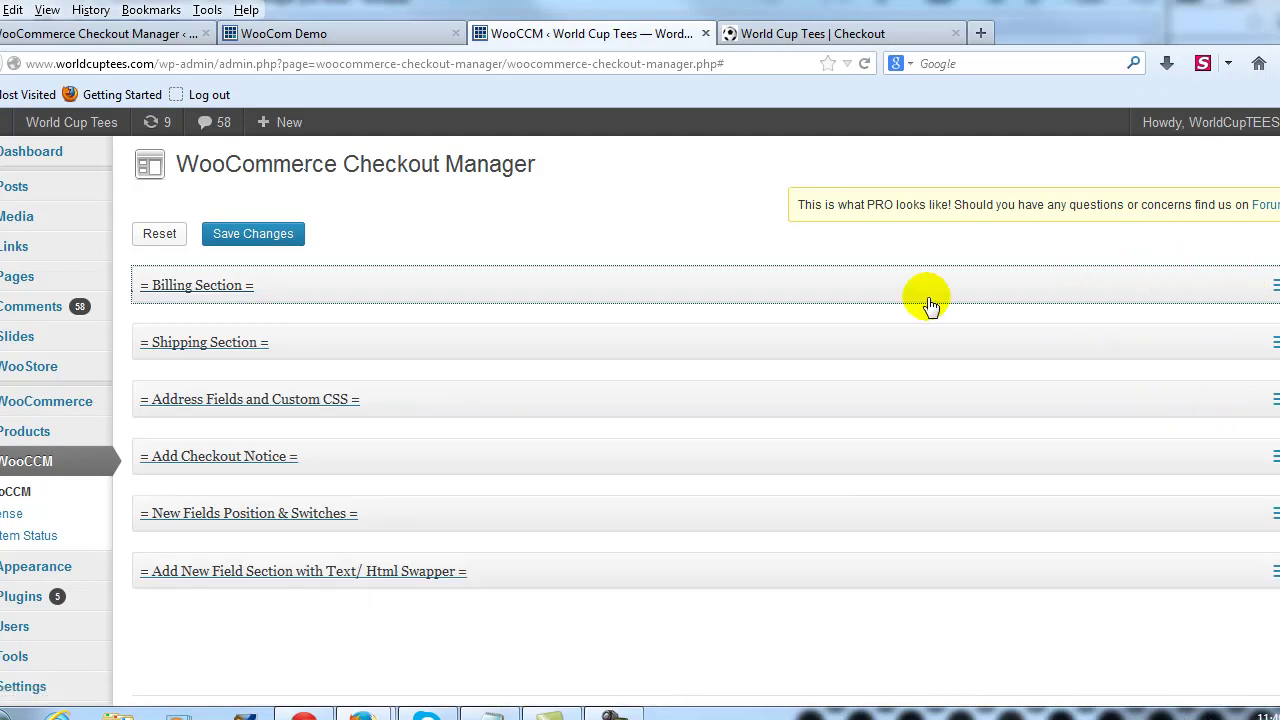
- Switch to the WooCom Demo Checkout Manager page and scroll through its Billing and Shipping tables
left_click(68, 34)
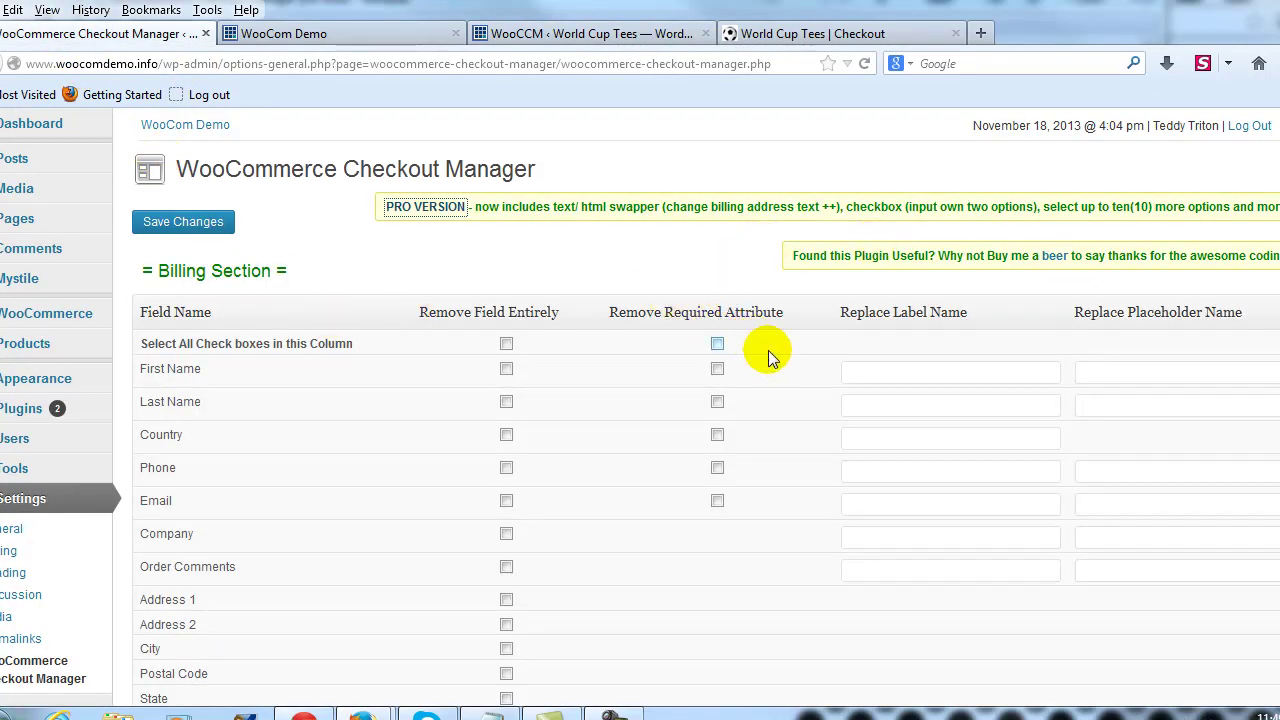
scroll(768, 351, "down", 2)
scroll(768, 351, "down", 1)
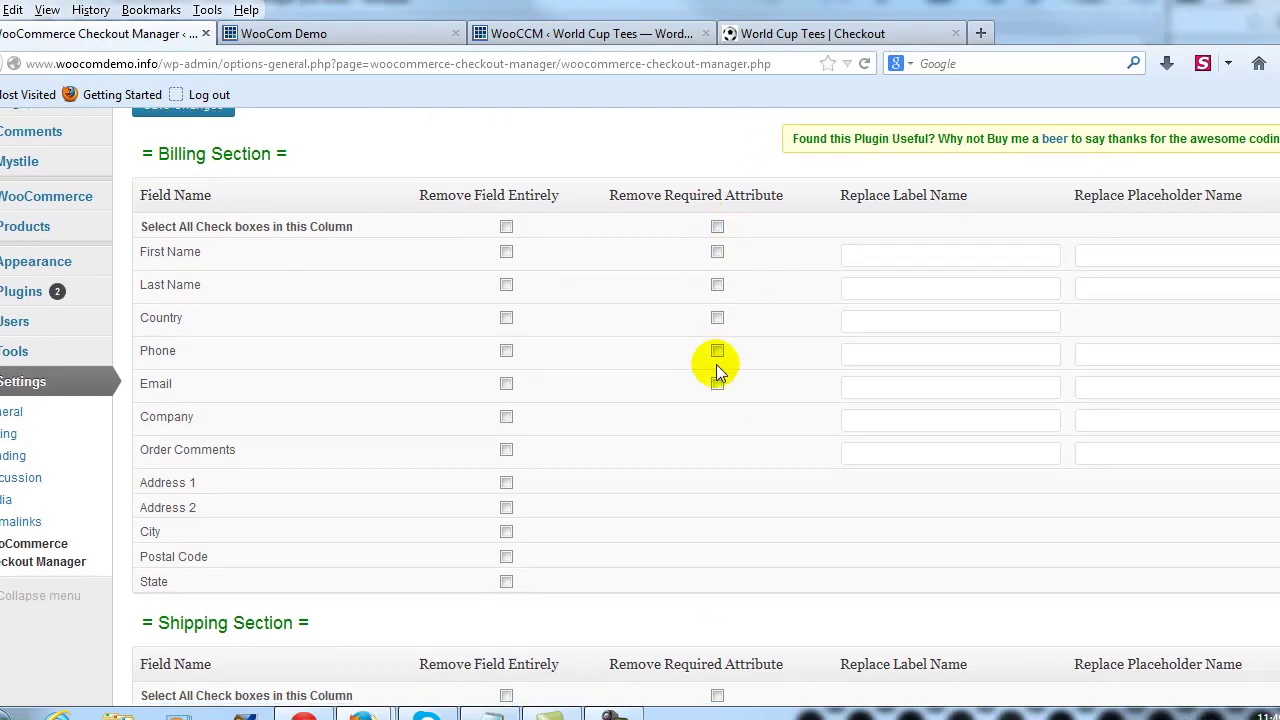
scroll(716, 364, "down", 5)
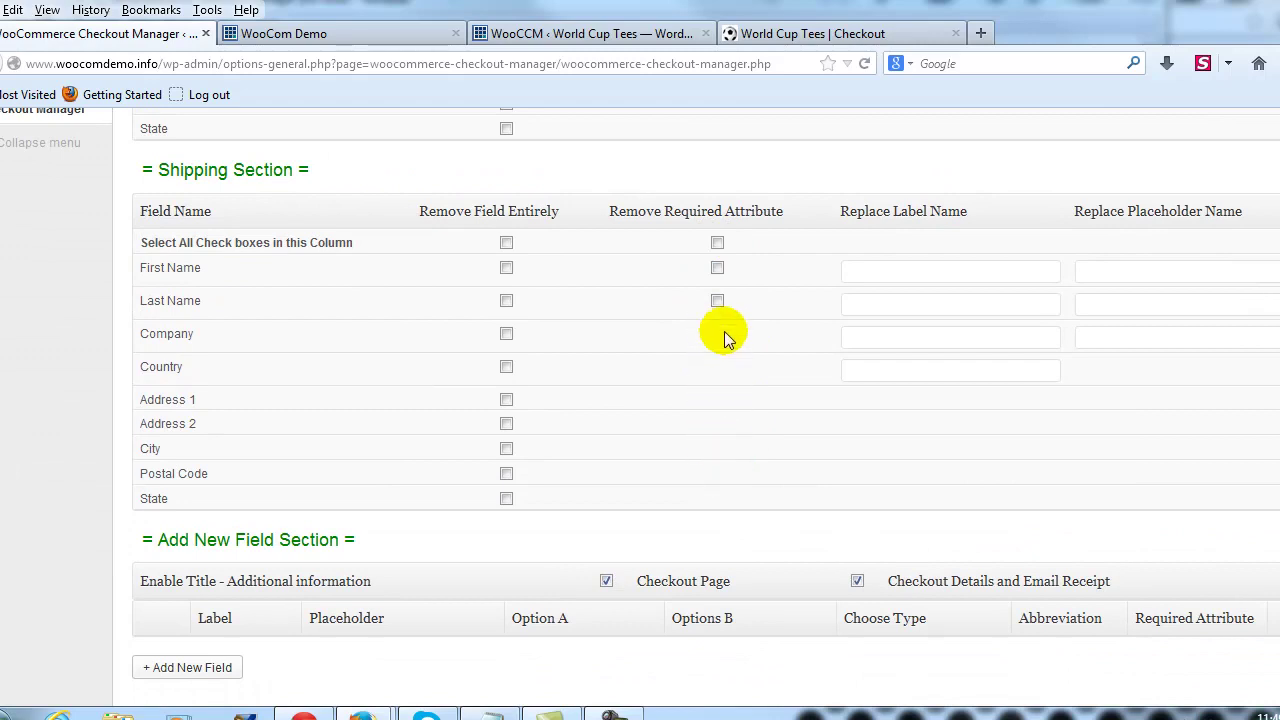
scroll(815, 359, "up", 5)
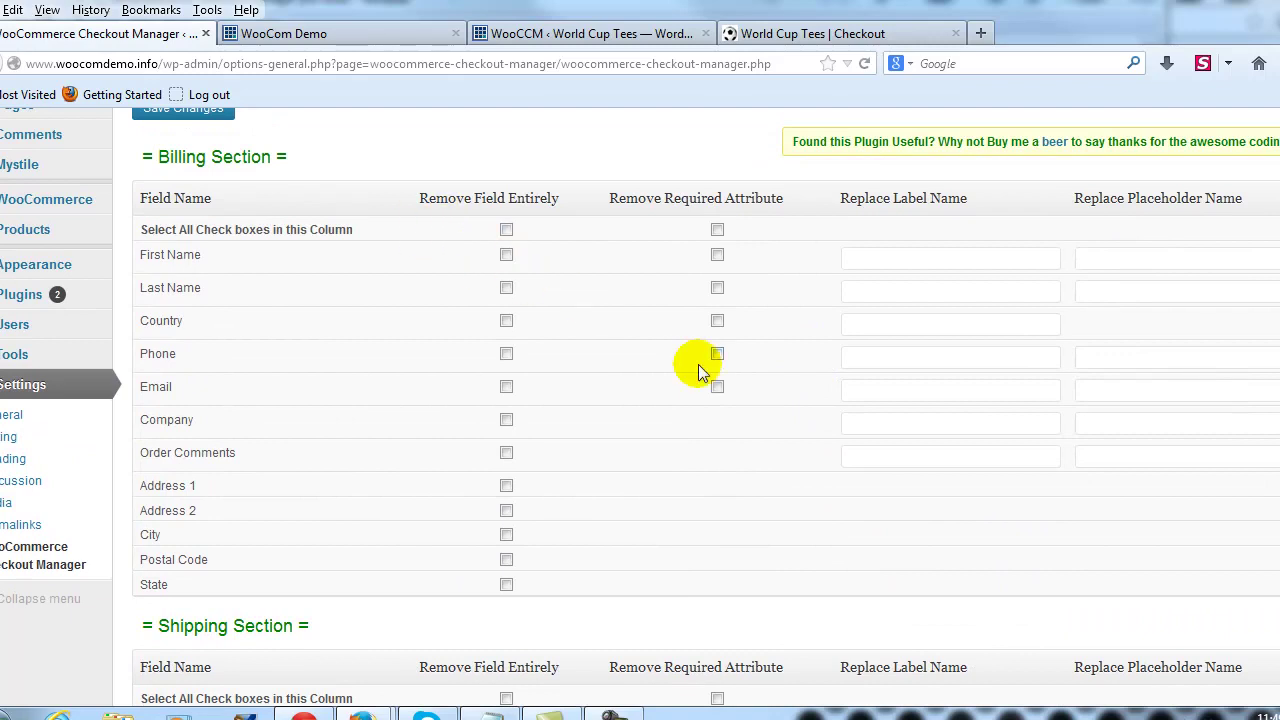
- Return to World Cup Tees' settings and expand the Address Fields and Custom CSS section's CSS box
left_click(603, 36)
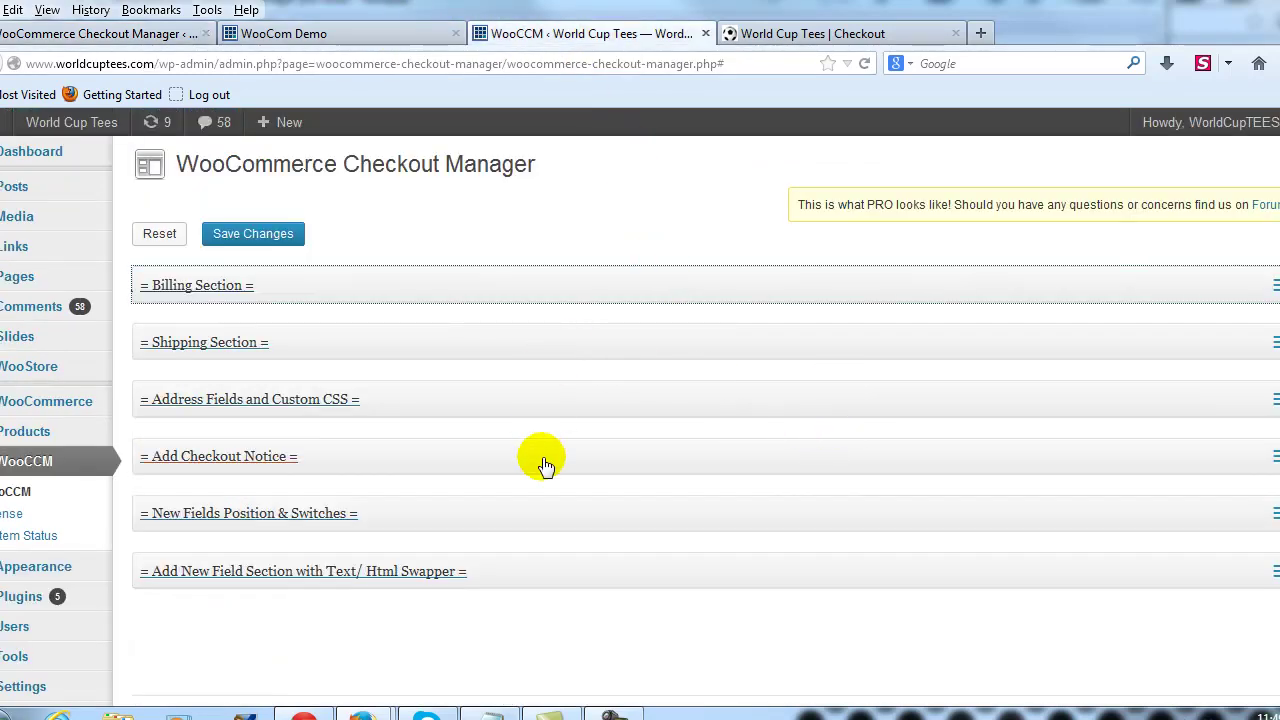
left_click(662, 408)
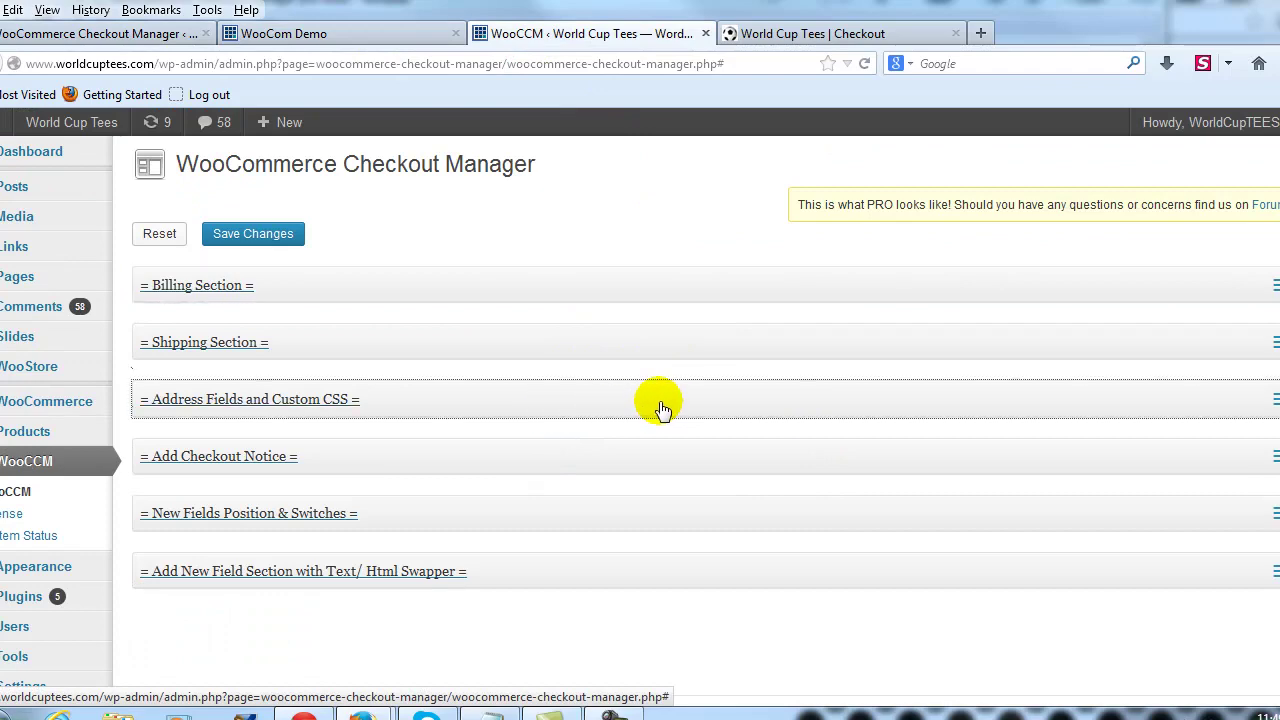
scroll(591, 477, "down", 2)
left_click(593, 480)
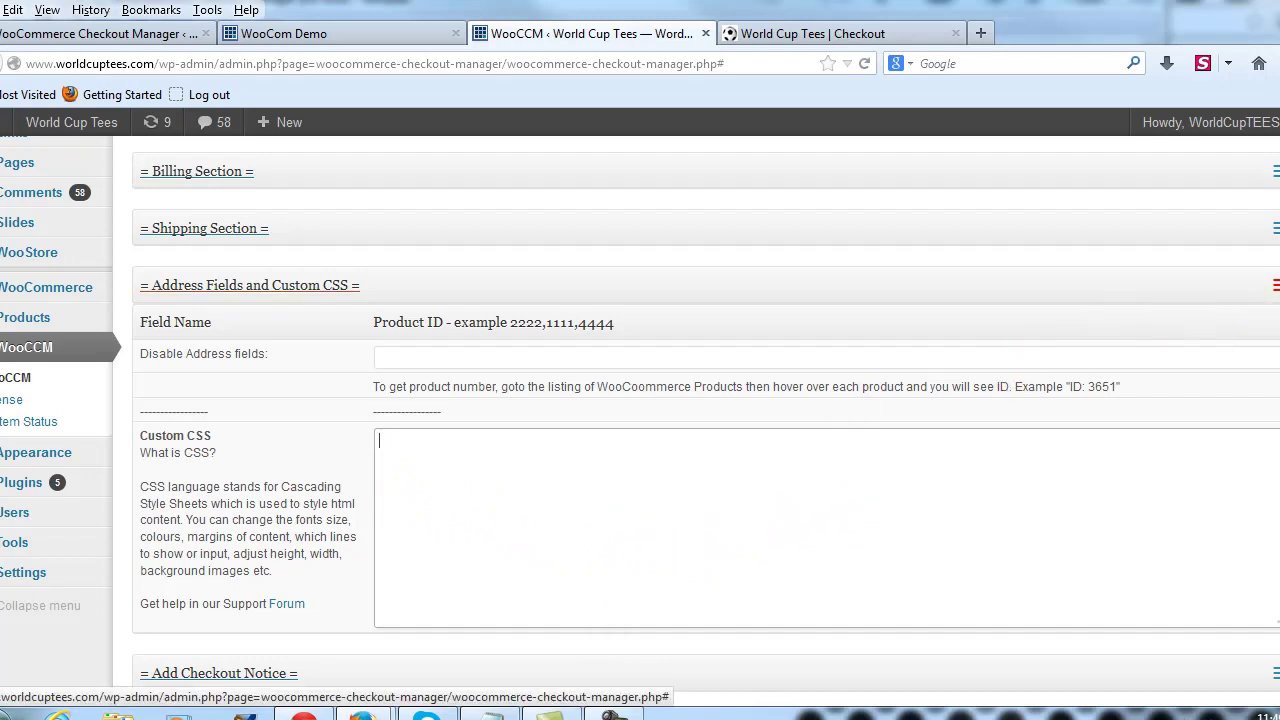
- Collapse Address Fields and Custom CSS and expand Add Checkout Notice to its two empty boxes
left_click(1276, 285)
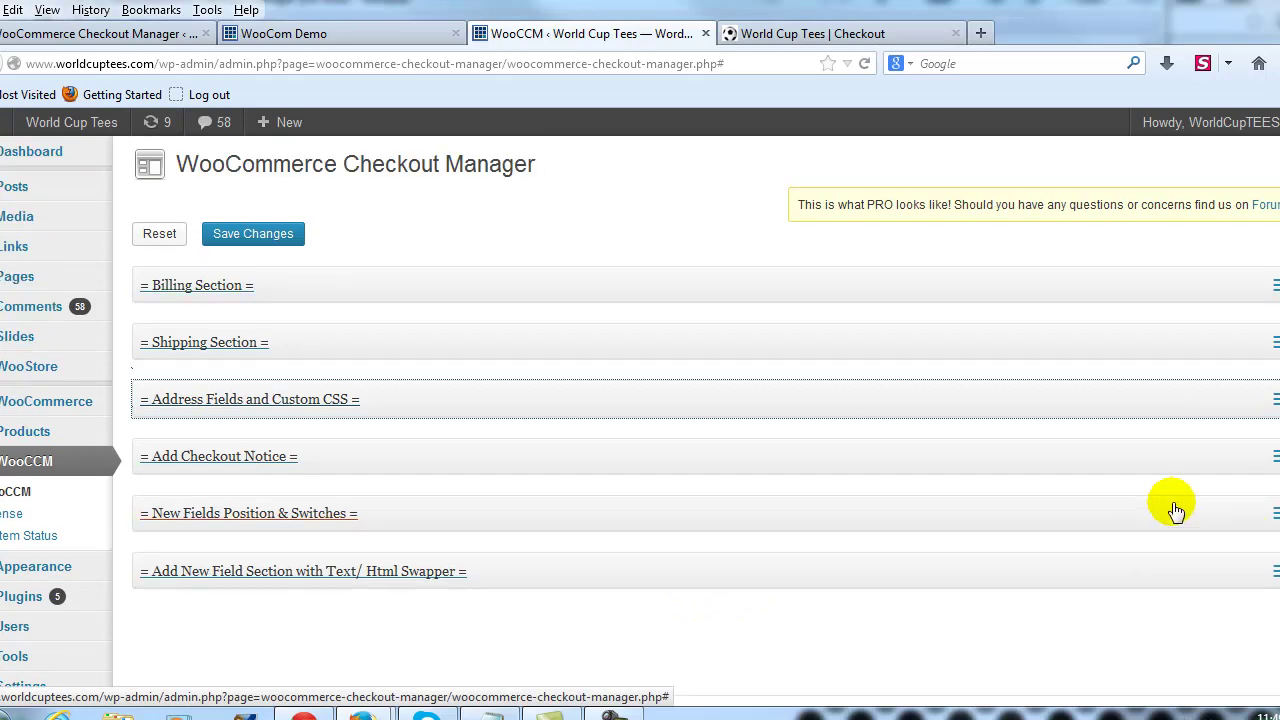
left_click(650, 454)
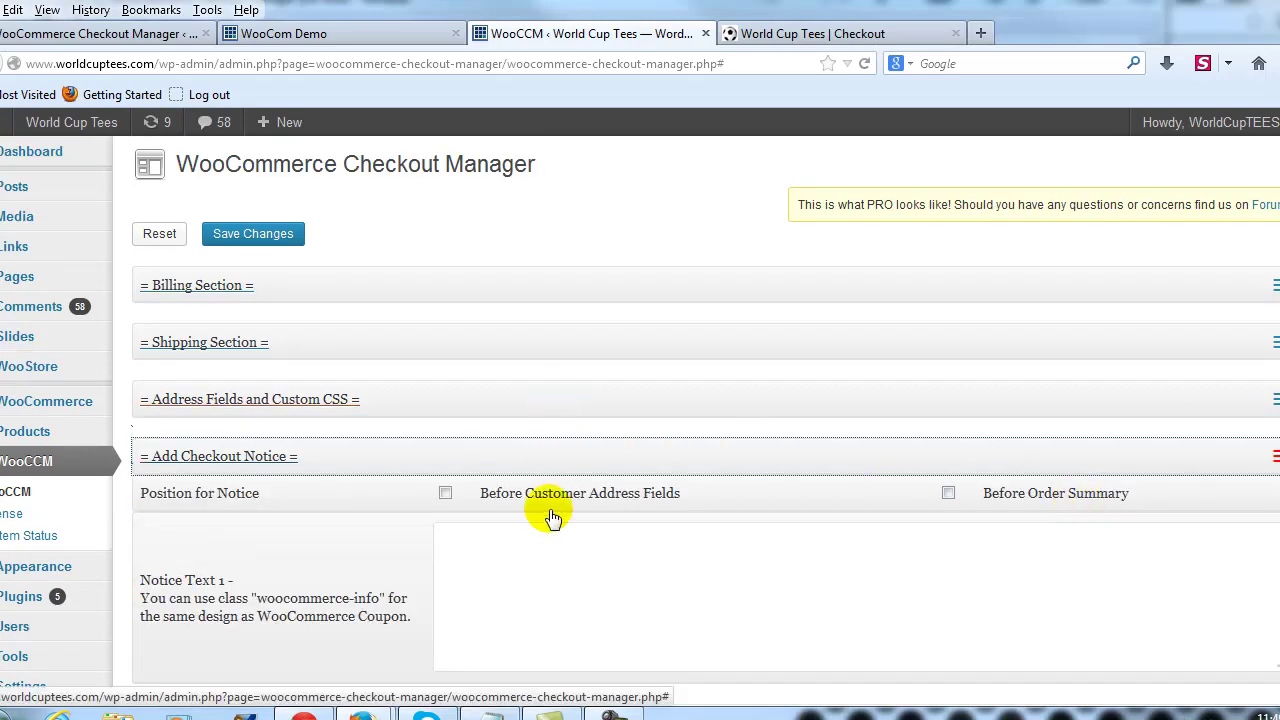
scroll(551, 517, "down", 3)
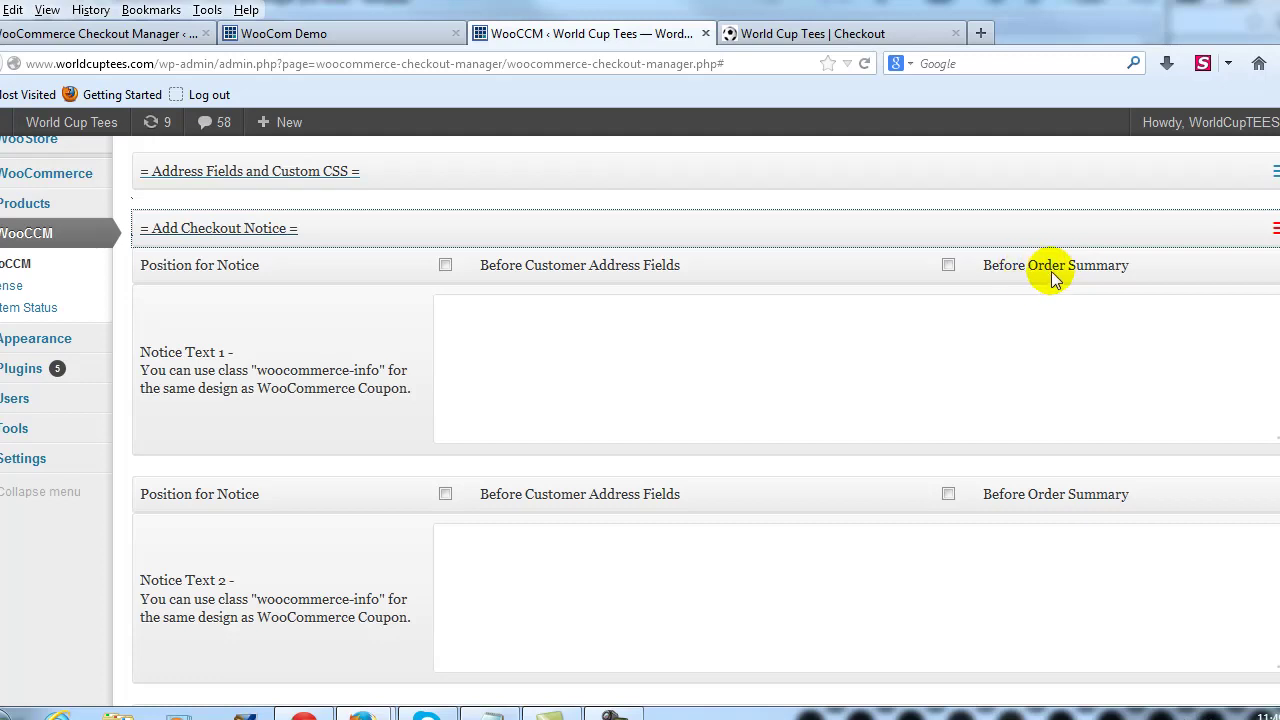
- Scroll through the live World Cup Tees checkout page
left_click(900, 33)
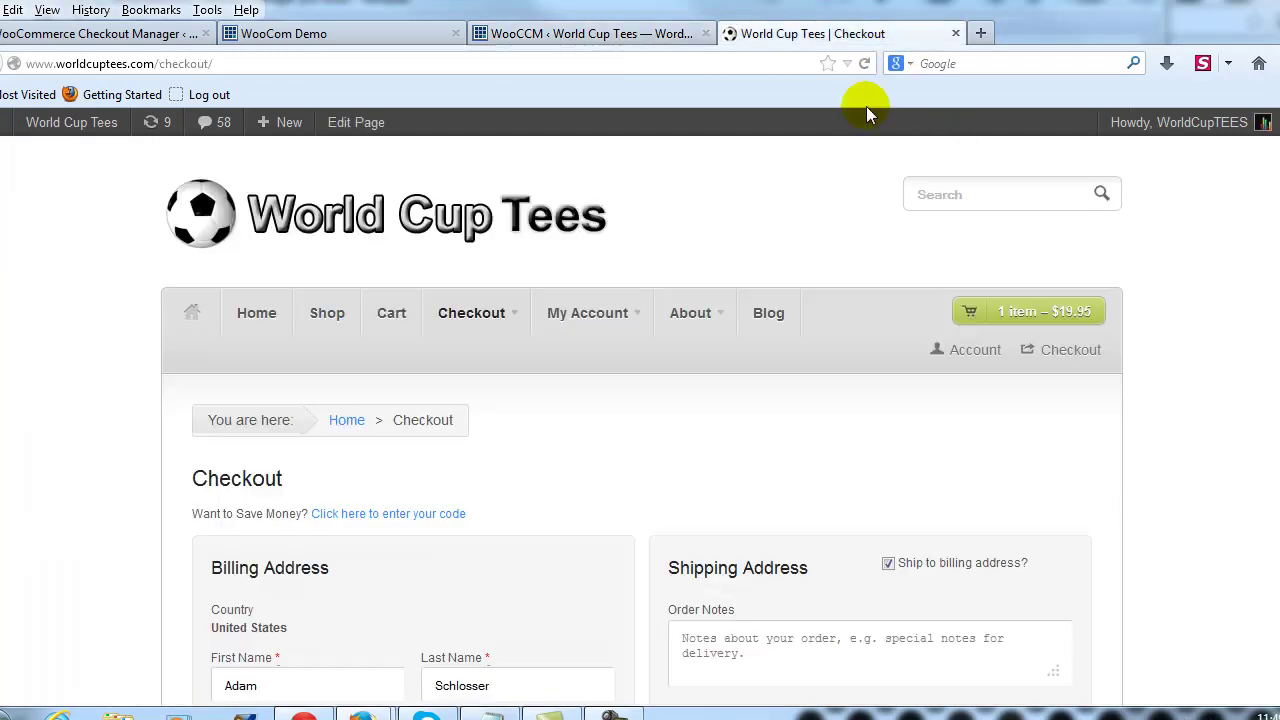
scroll(766, 343, "down", 4)
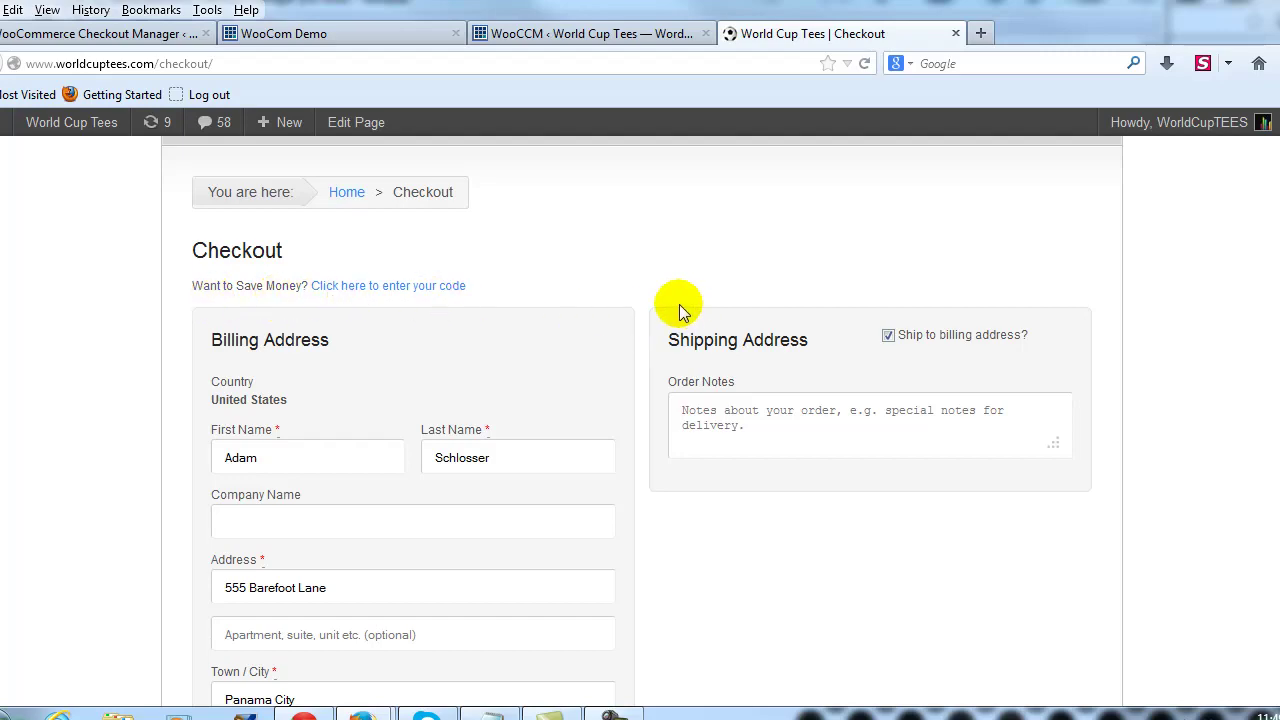
scroll(371, 356, "down", 12)
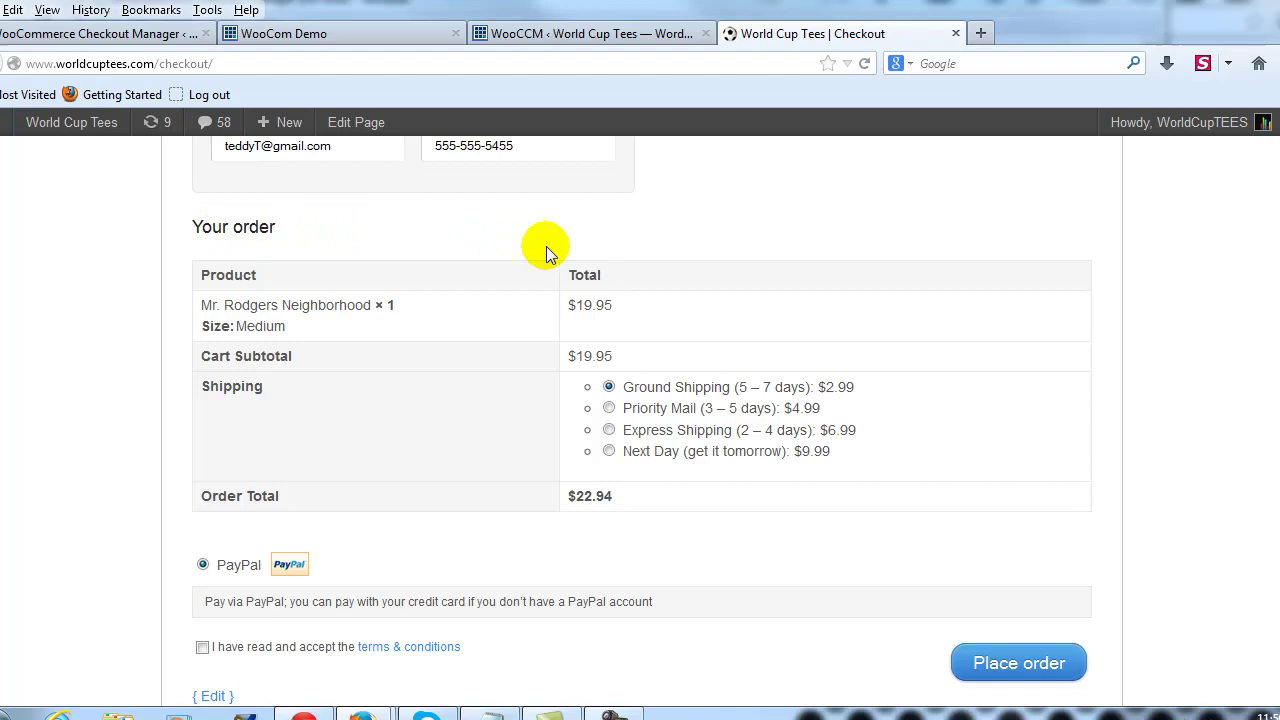
- Place Notice 1 before customer address fields and paste the custom notice text into it
key("ctrl+shift+Tab")
left_click(962, 302)
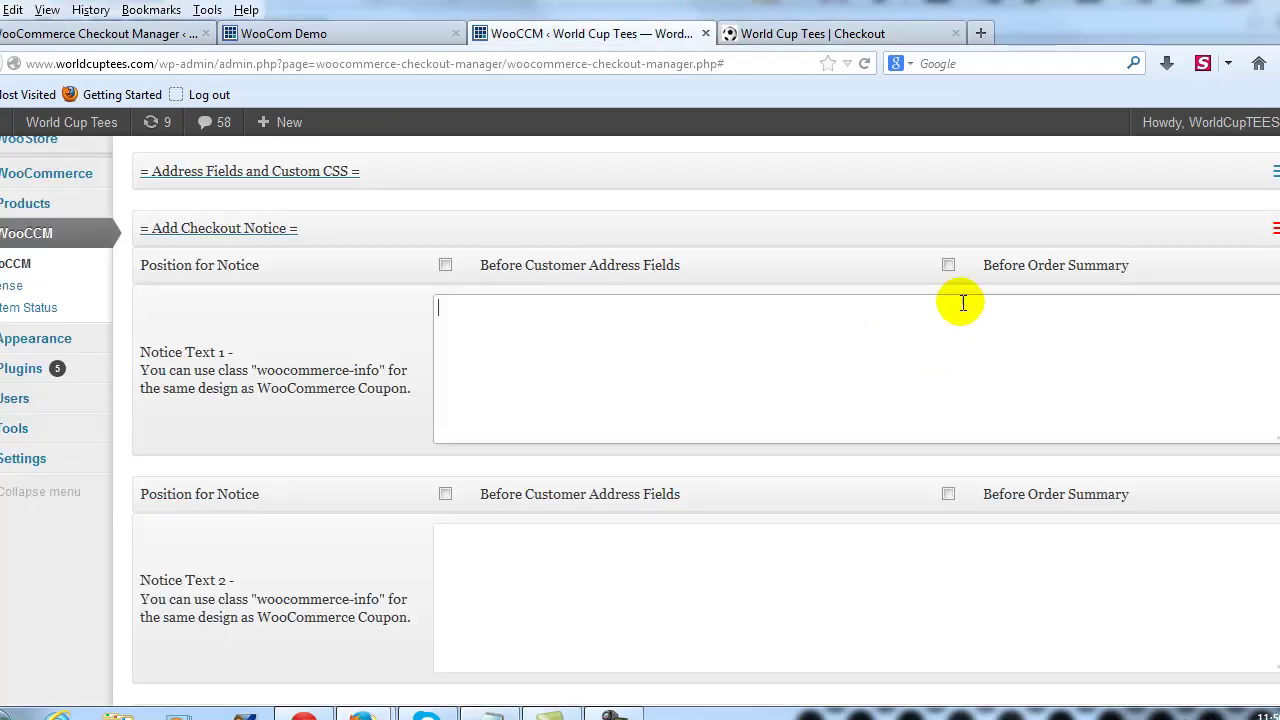
left_click(440, 268)
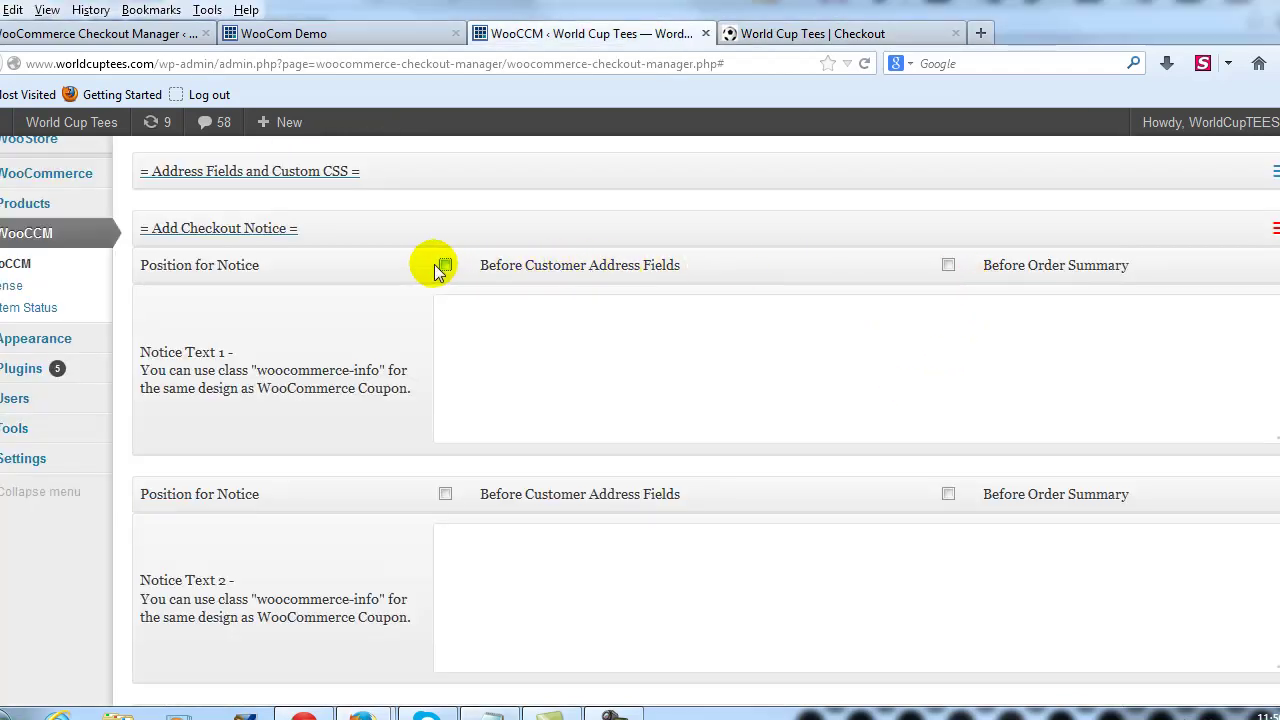
left_click(503, 324)
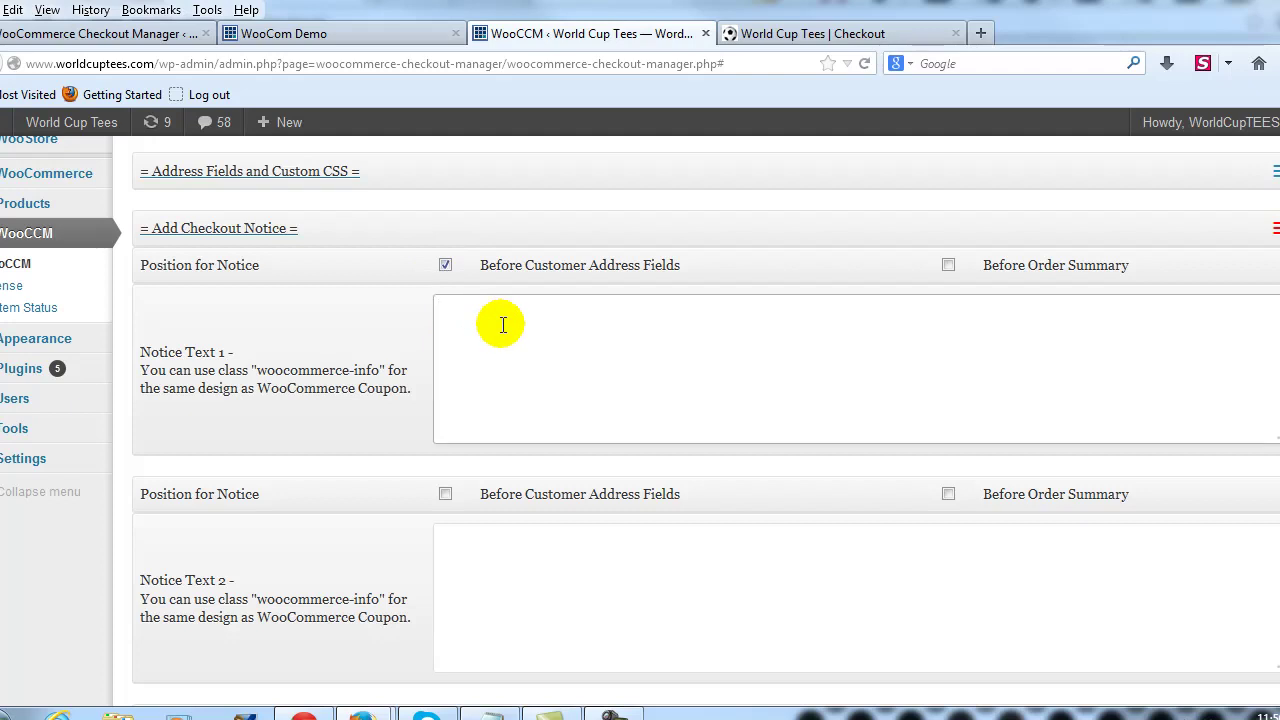
type("Custom Checkout Notice - BEFORE CUSTOMER ADDRESS FIELDS")
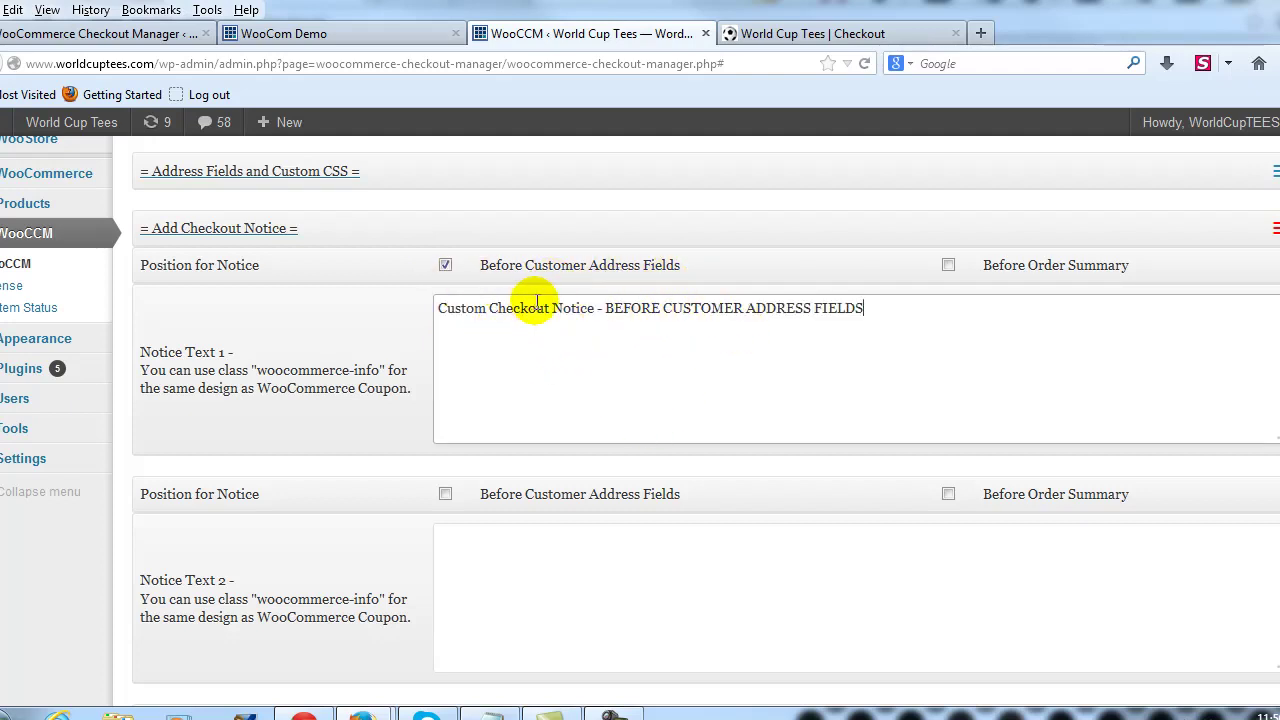
- Place Notice 2 before the order summary and paste the same notice text into it
left_click(950, 500)
left_click(1023, 583)
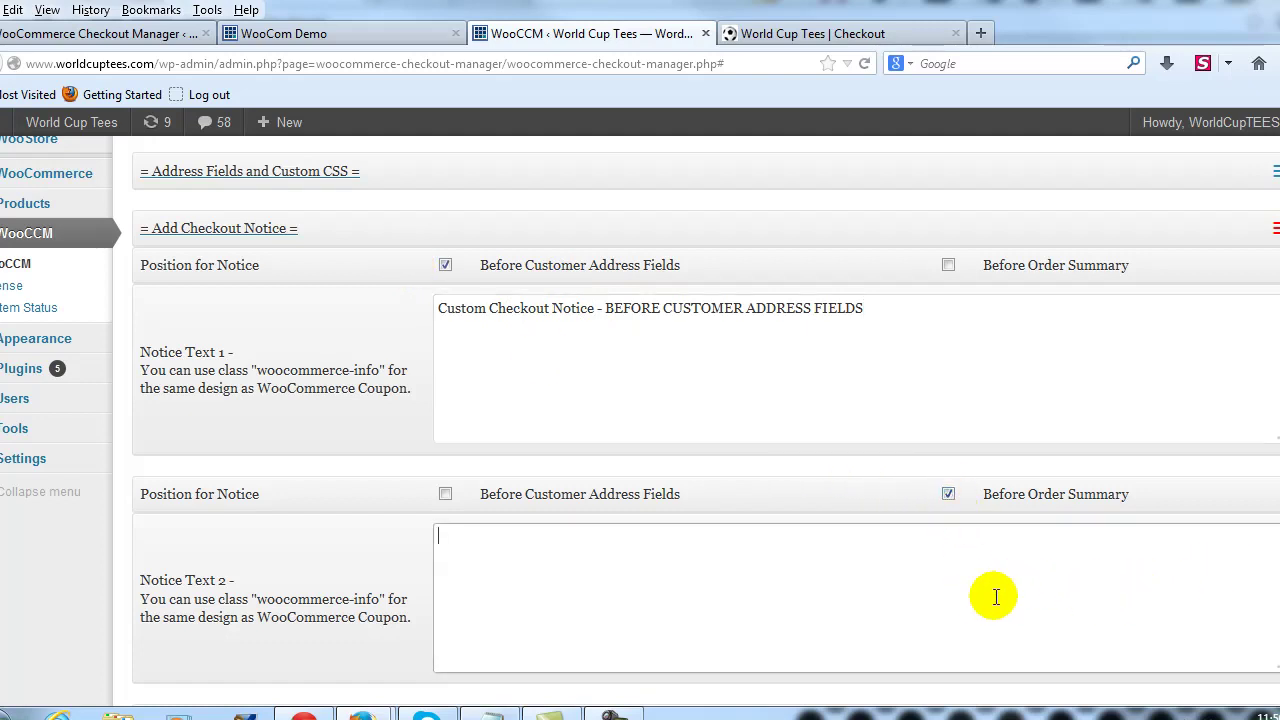
type("Custom Checkout Notice - BEFORE CUSTOMER ADDRESS FIELDS")
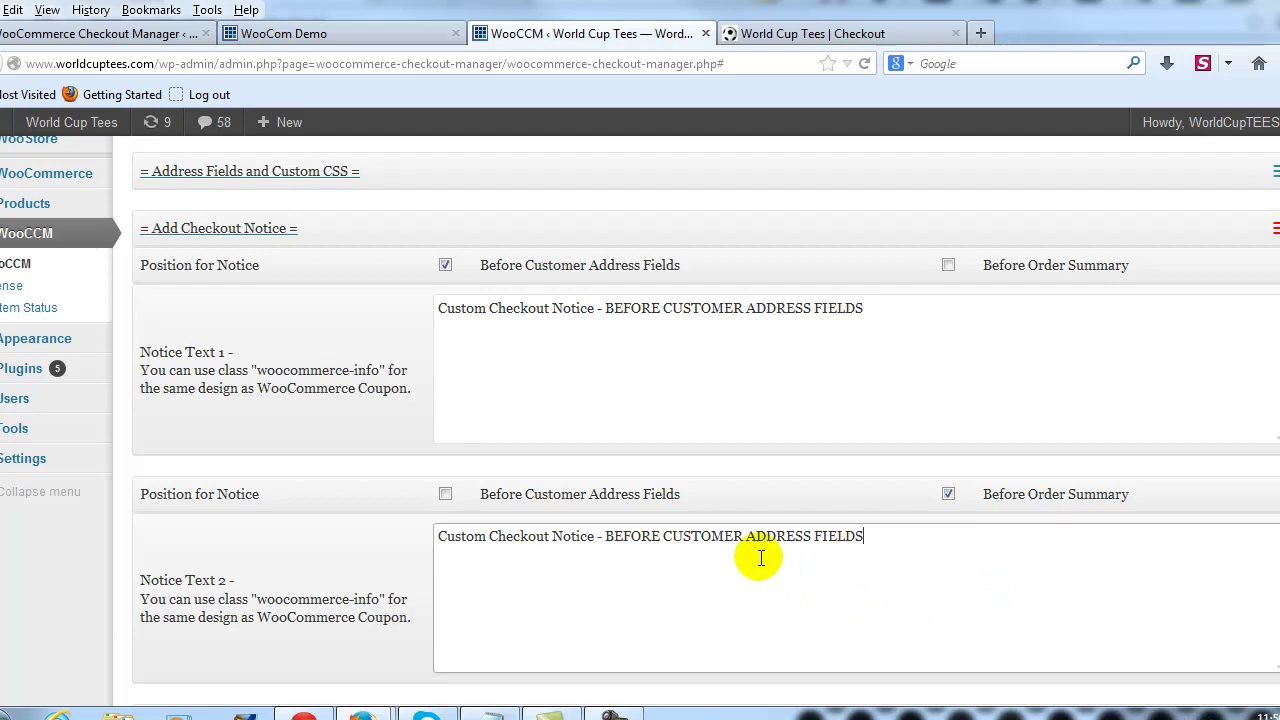
scroll(300, 314, "up", 4)
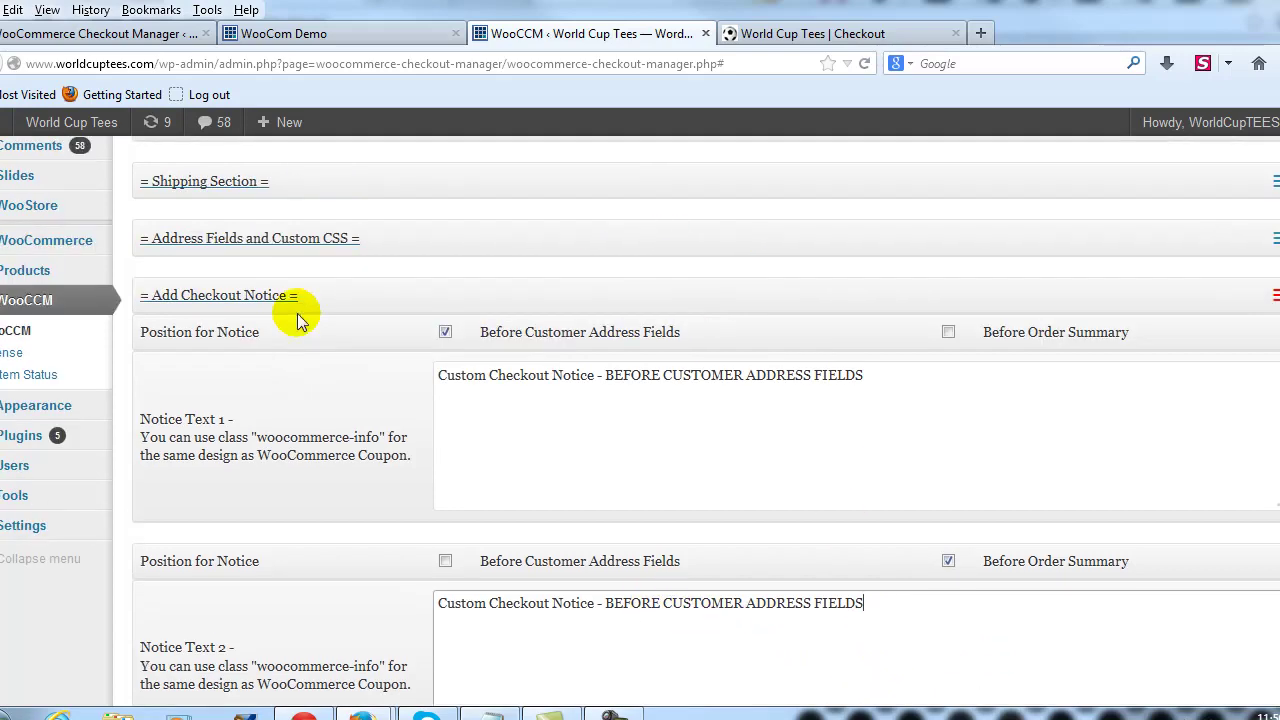
- Save the notice settings and check the notice above Billing Address on the live checkout
left_click(253, 234)
key("ctrl+Tab")
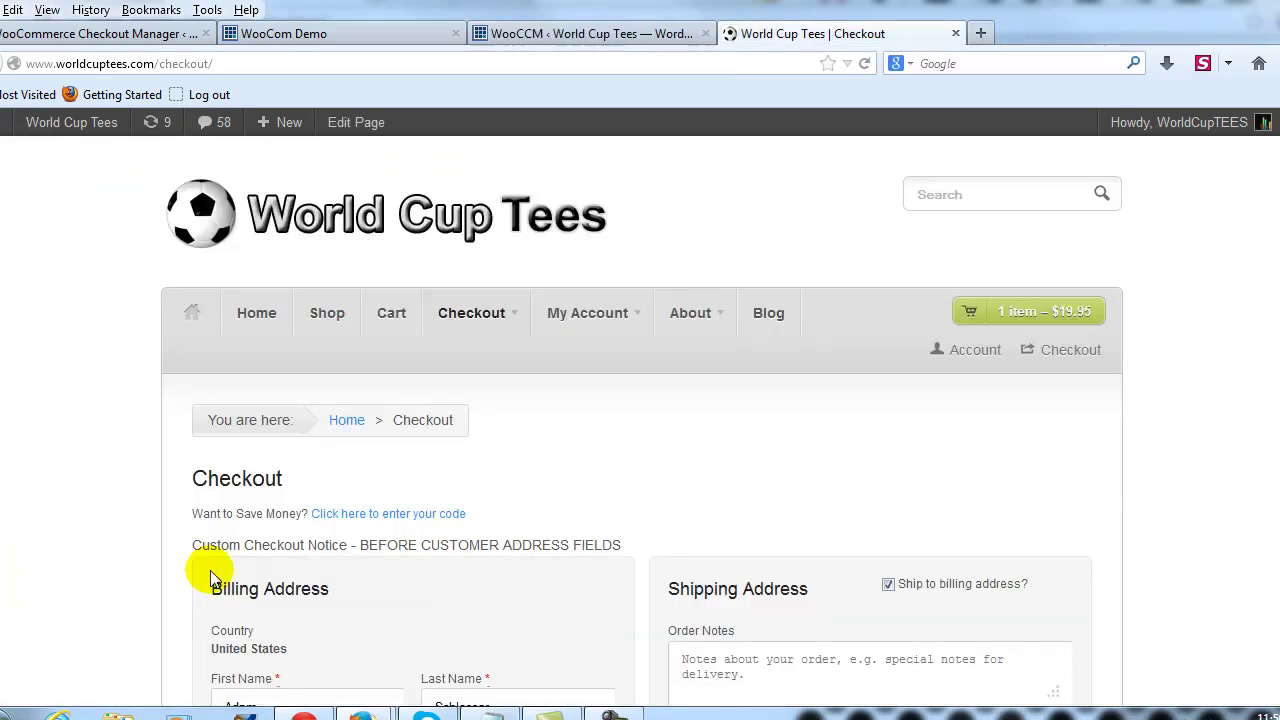
left_click_drag(182, 548, 494, 545)
left_click(494, 545)
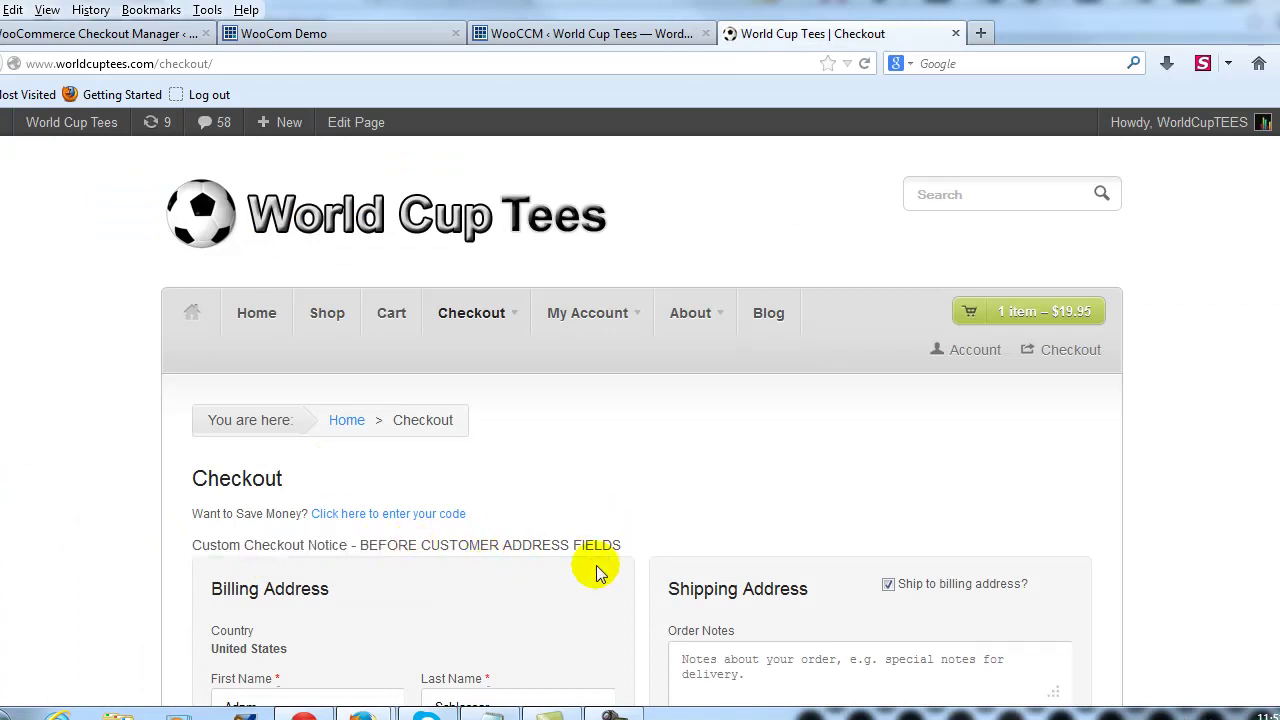
- Check the second copy of the notice above Your order, then return to Checkout Manager
scroll(551, 560, "down", 6)
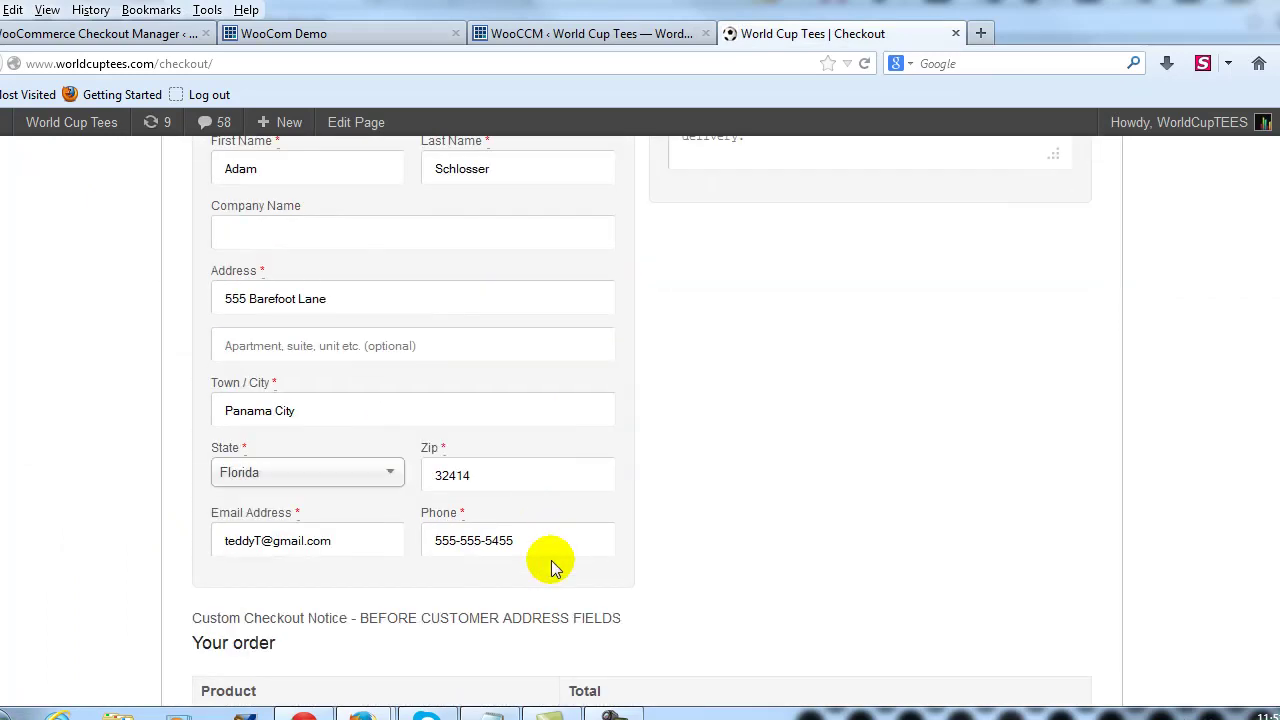
left_click_drag(252, 587, 512, 588)
scroll(337, 618, "down", 3)
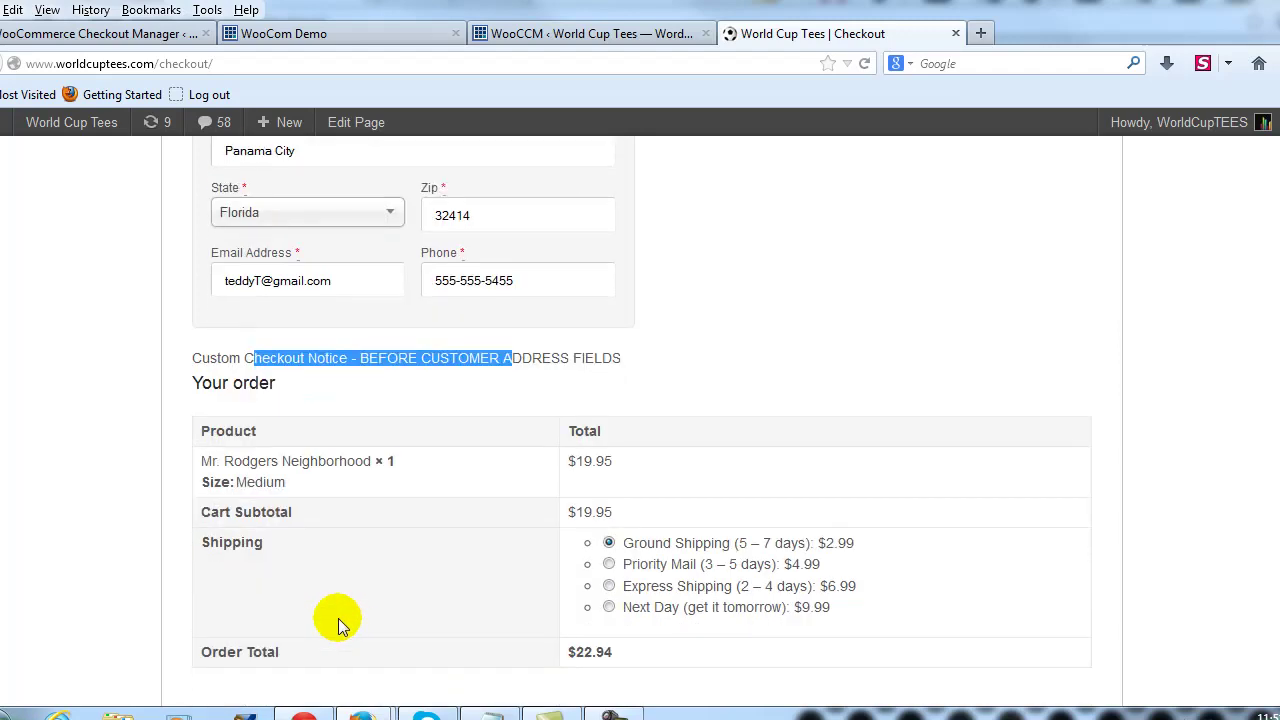
scroll(338, 618, "up", 1)
scroll(353, 617, "up", 4)
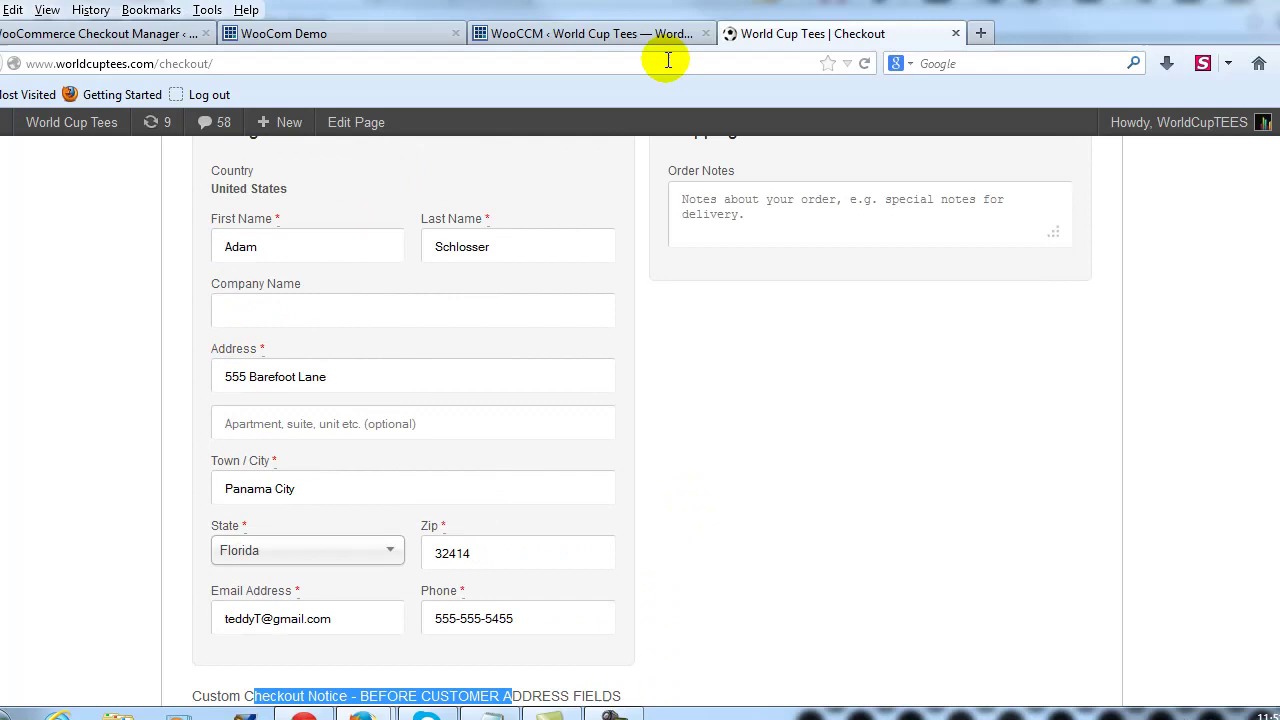
left_click(600, 33)
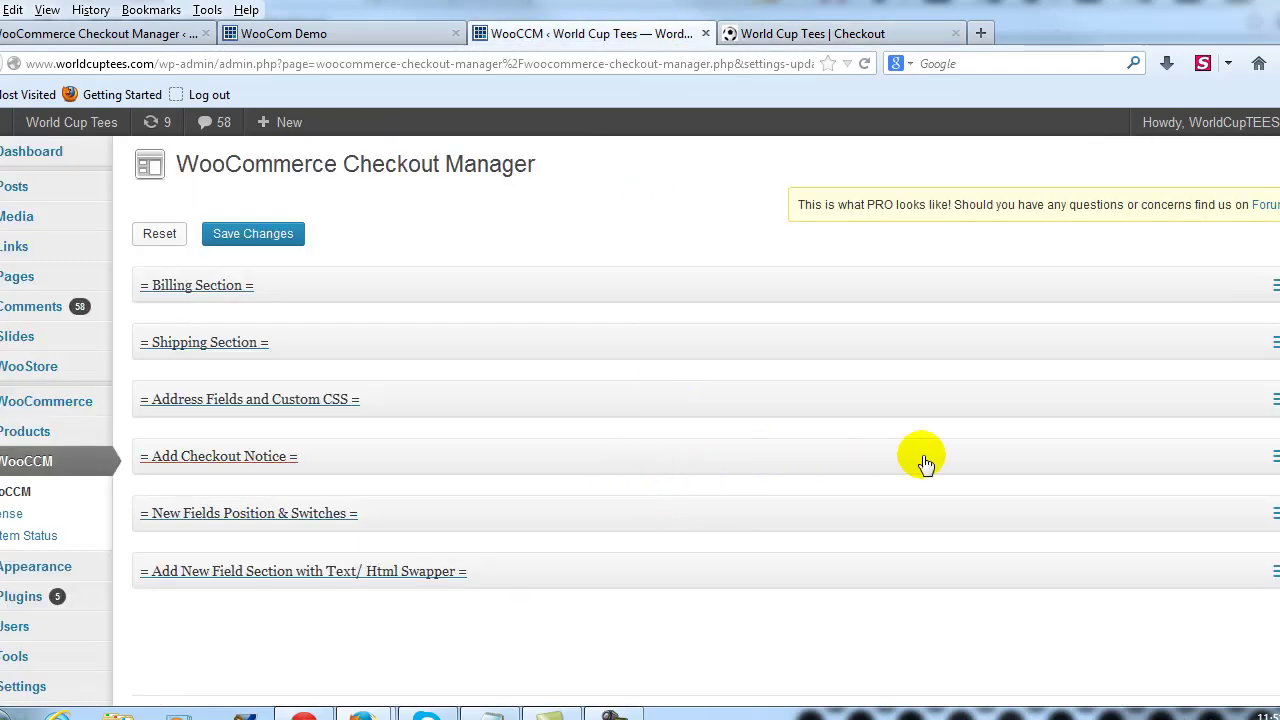
left_click(975, 460)
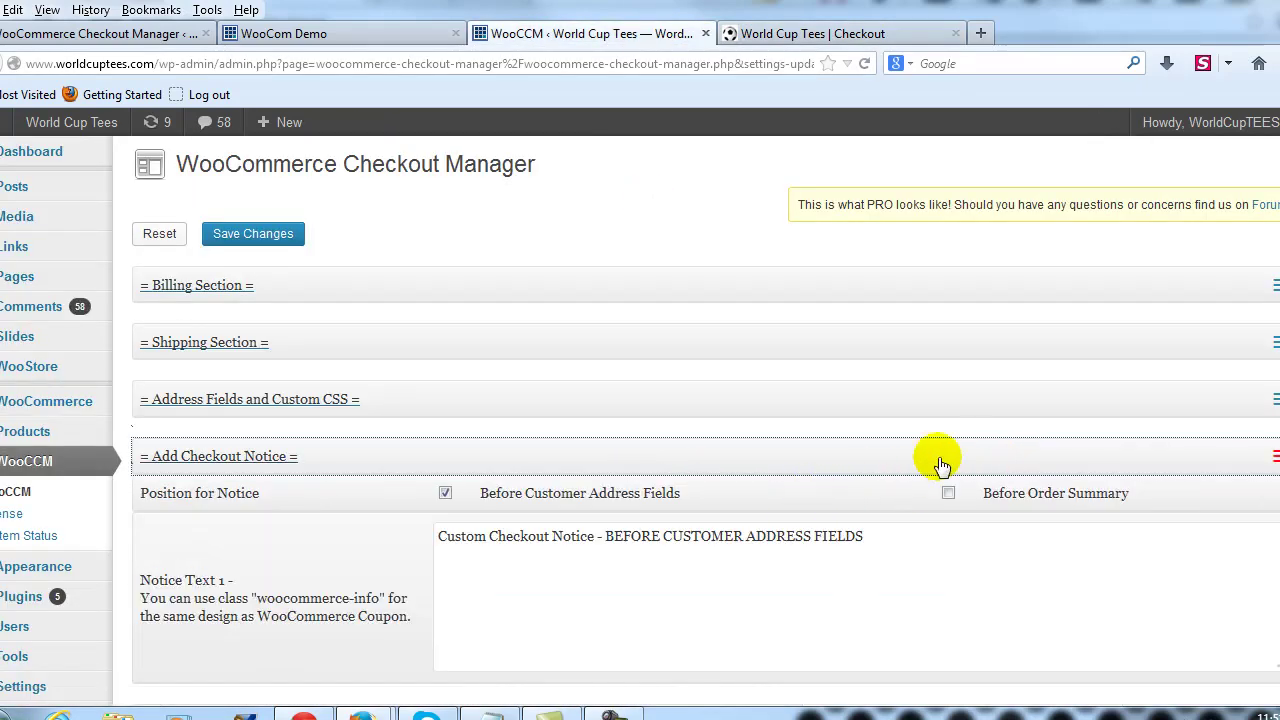
left_click(875, 450)
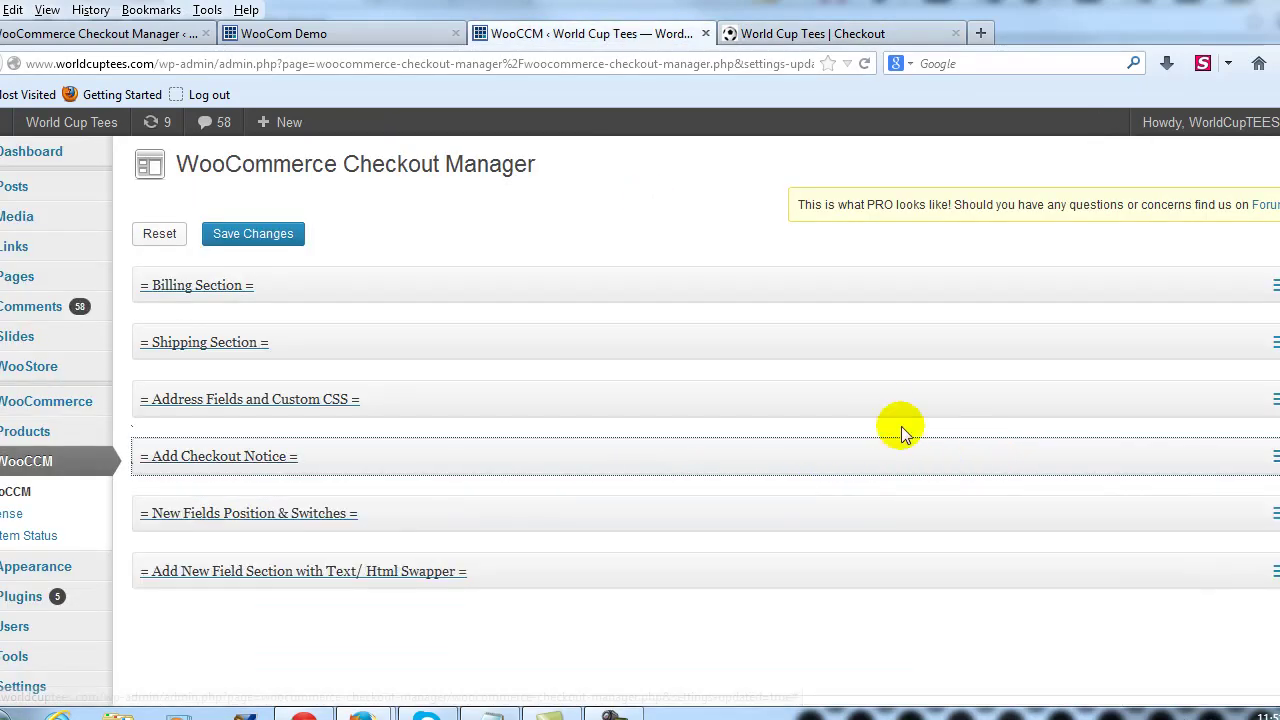
left_click(610, 515)
scroll(725, 480, "down", 3)
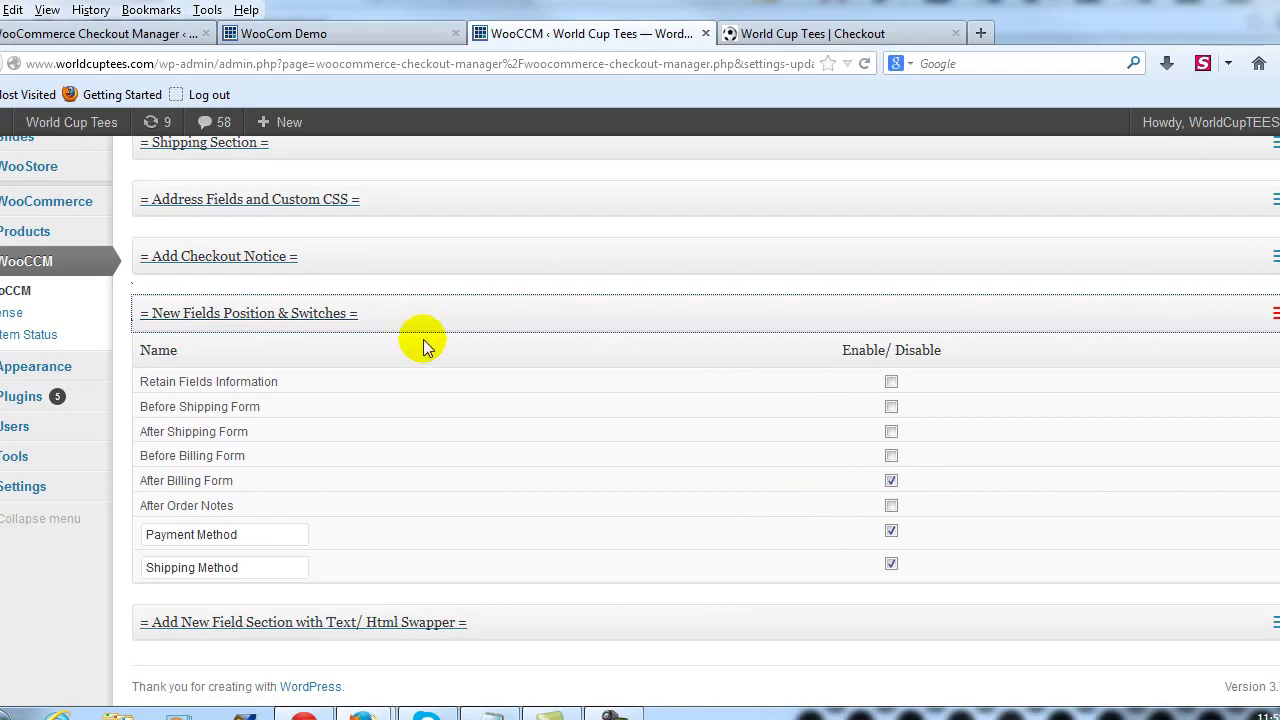
left_click(858, 338)
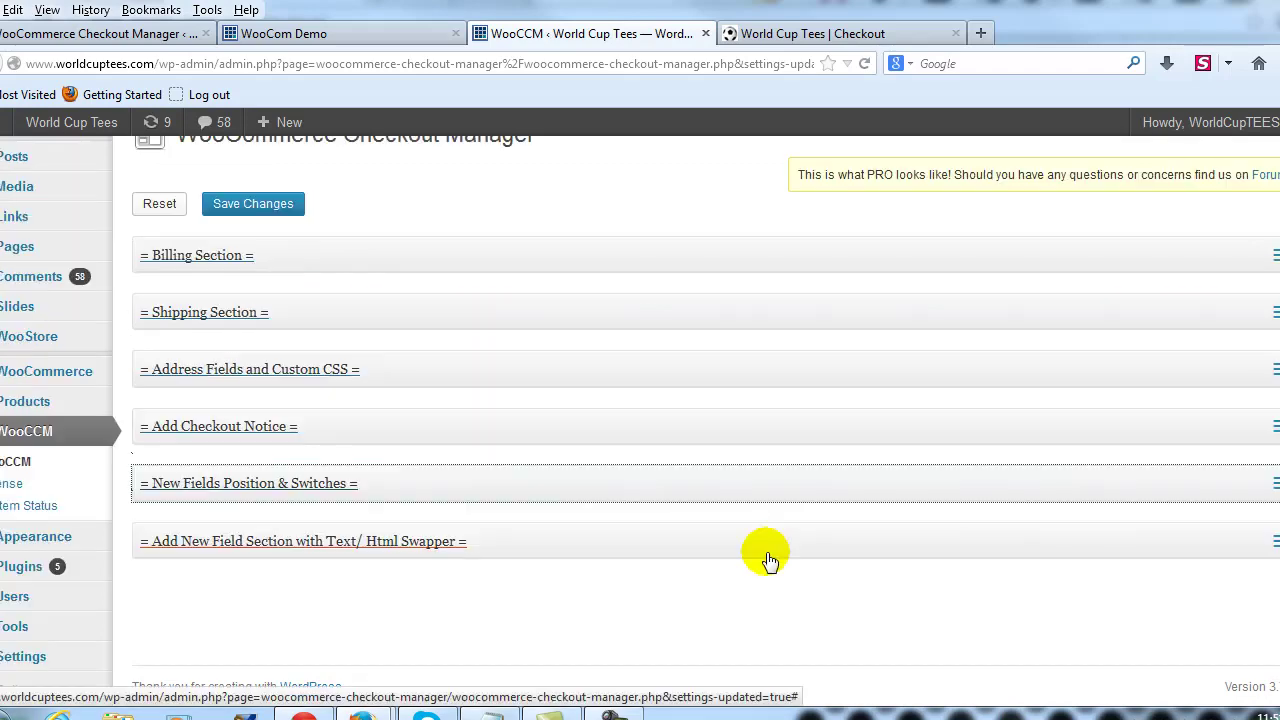
- Expand Add New Field Section and add one field row, leaving its type as Text Input
left_click(668, 540)
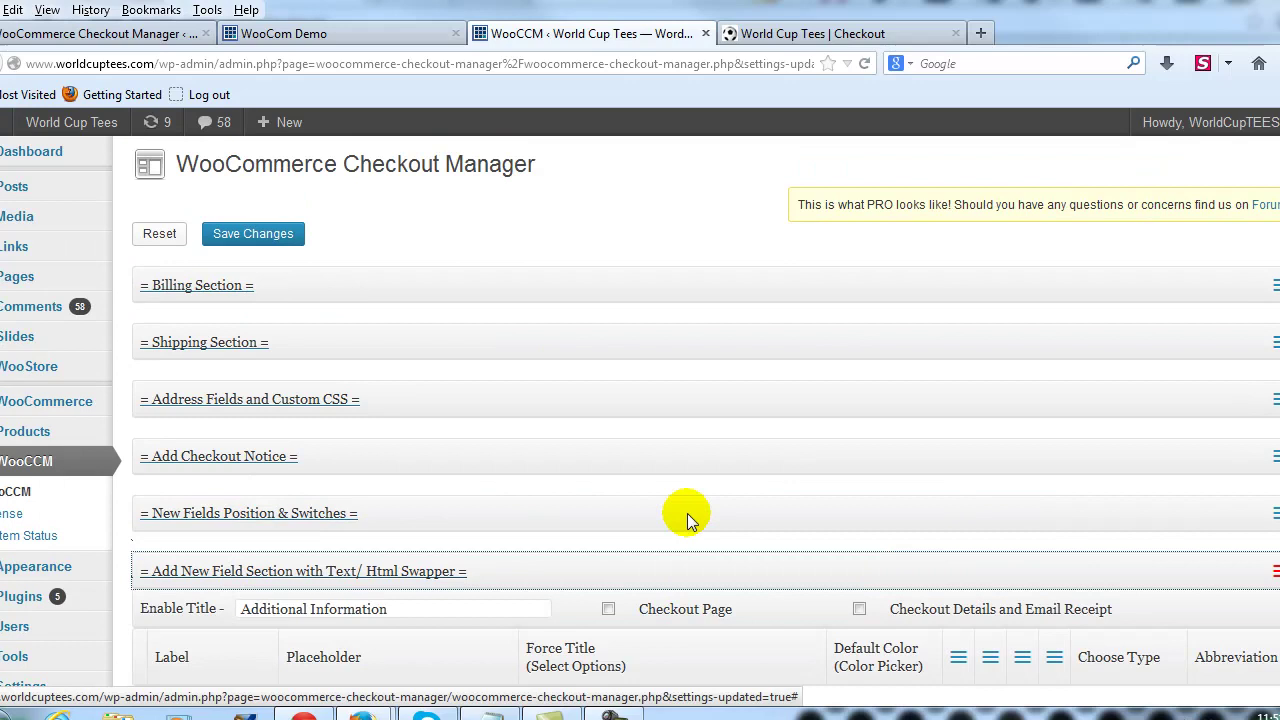
scroll(710, 370, "down", 2)
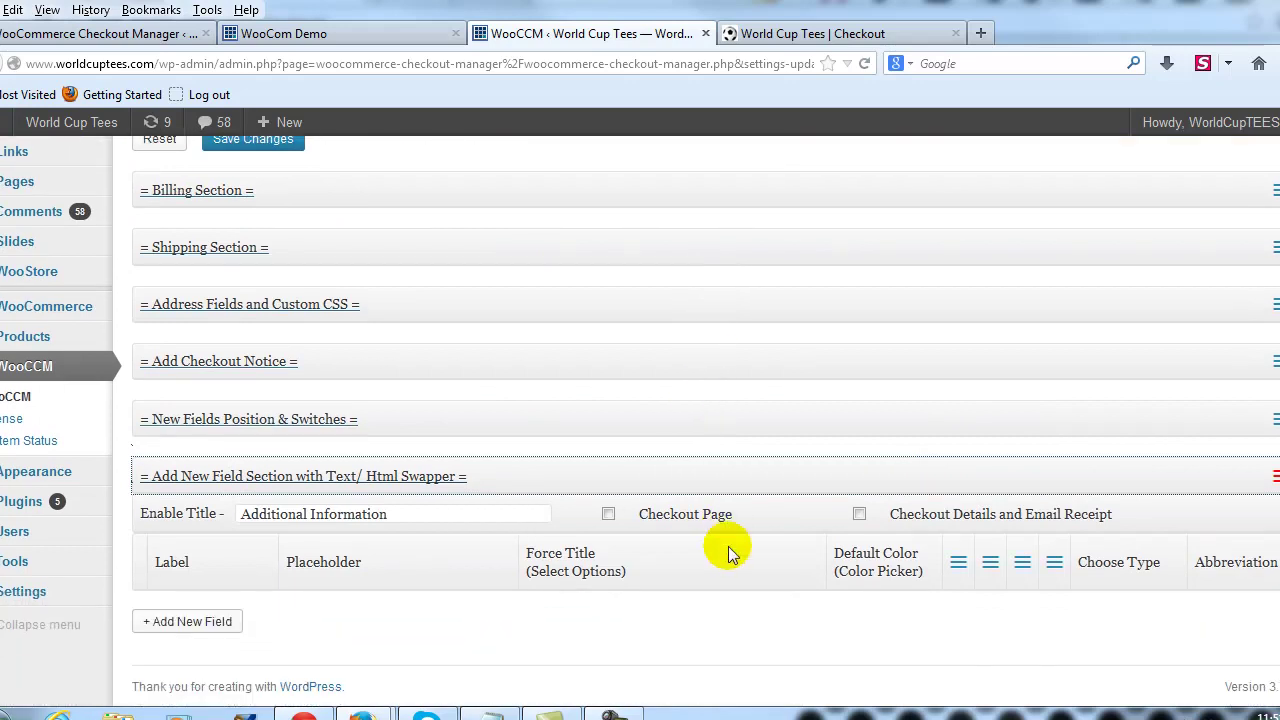
left_click(190, 622)
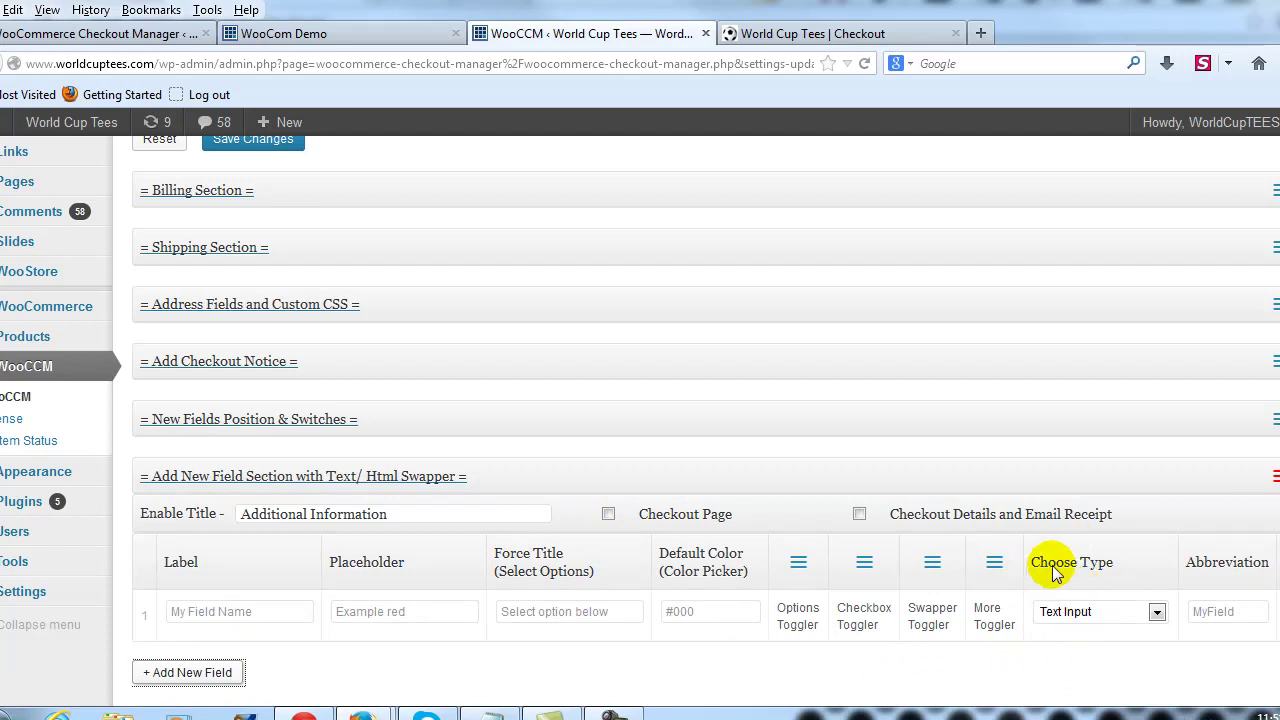
left_click(1104, 616)
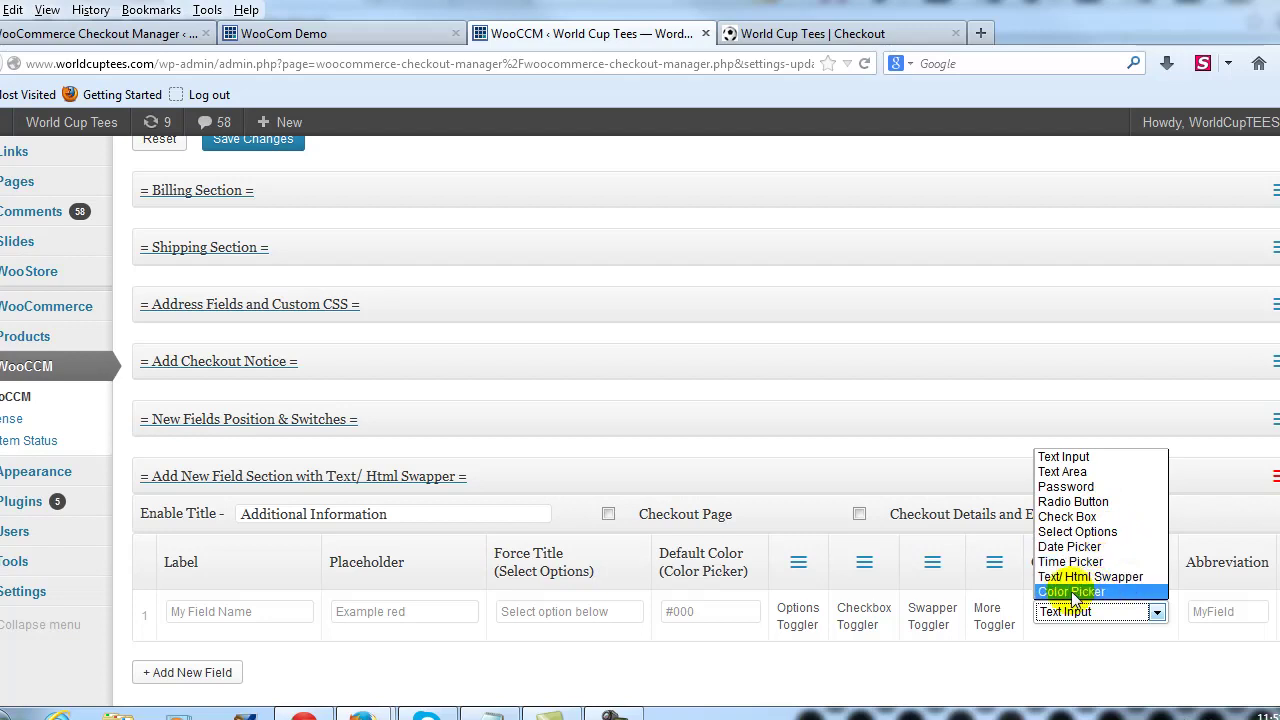
left_click(923, 674)
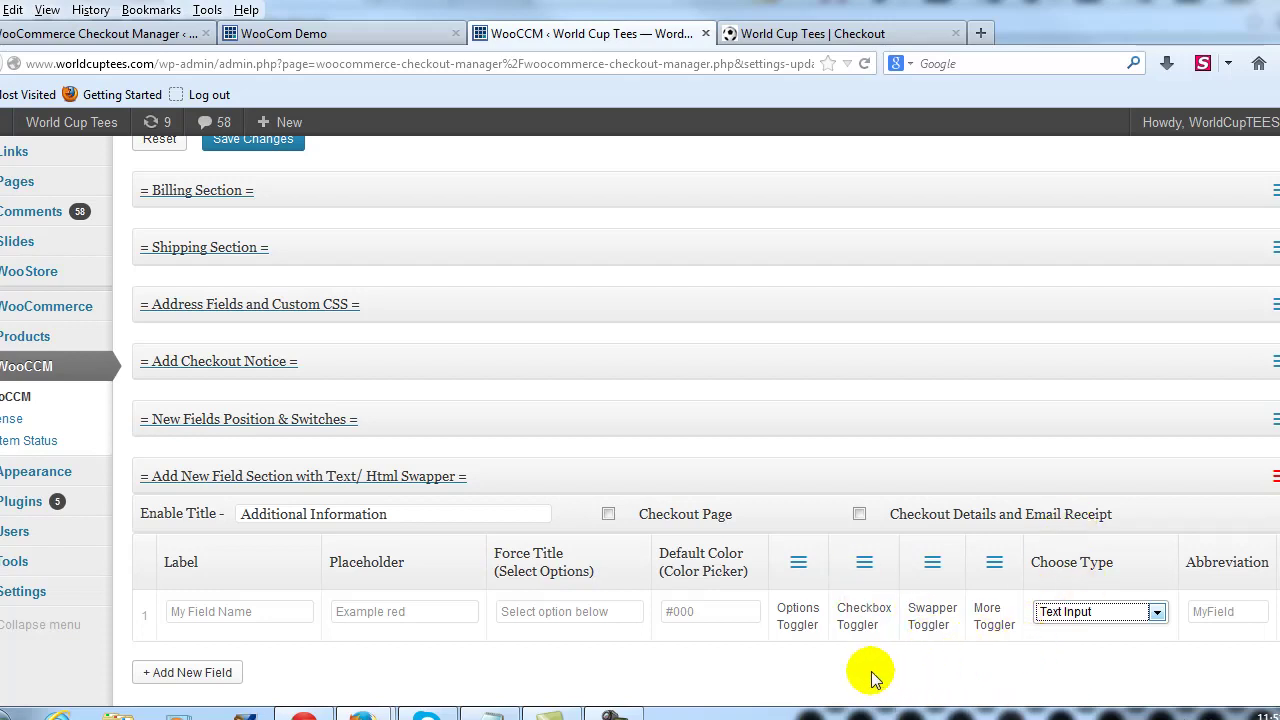
- Tick Checkout Page and Checkout Details and Email Receipt, and retitle the section 'Additional Information Needed'
left_click(607, 515)
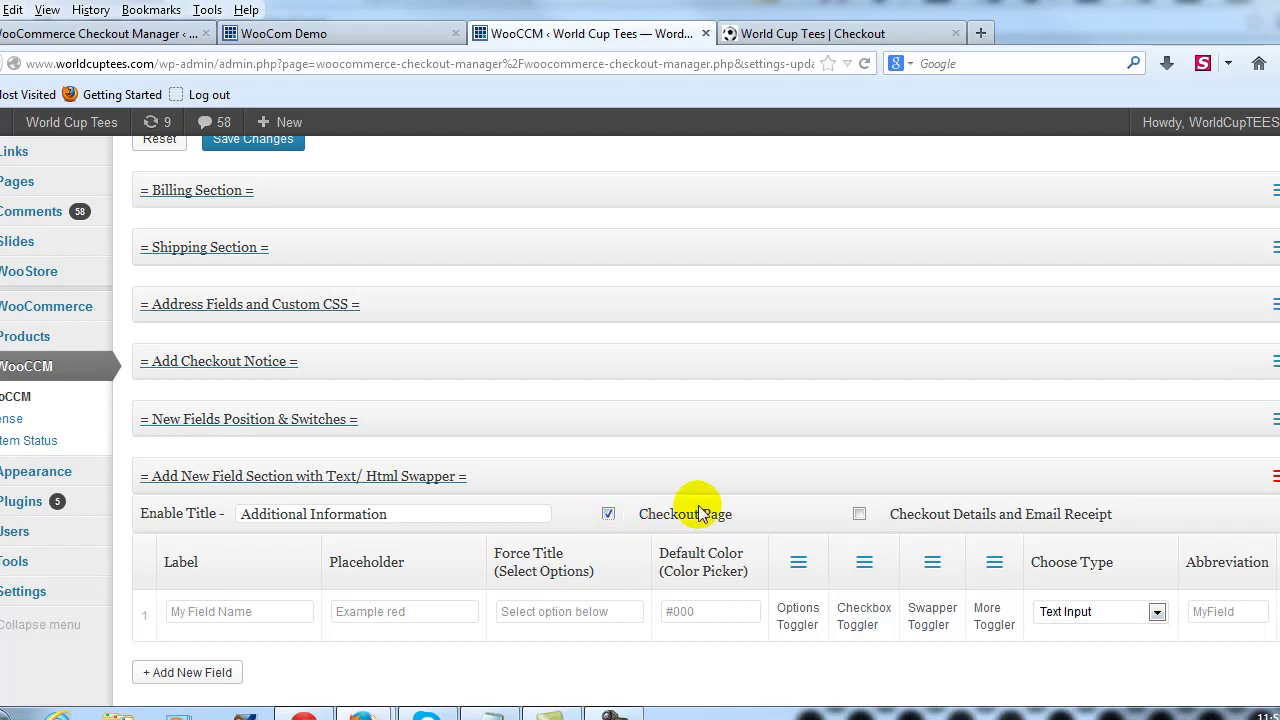
left_click(858, 516)
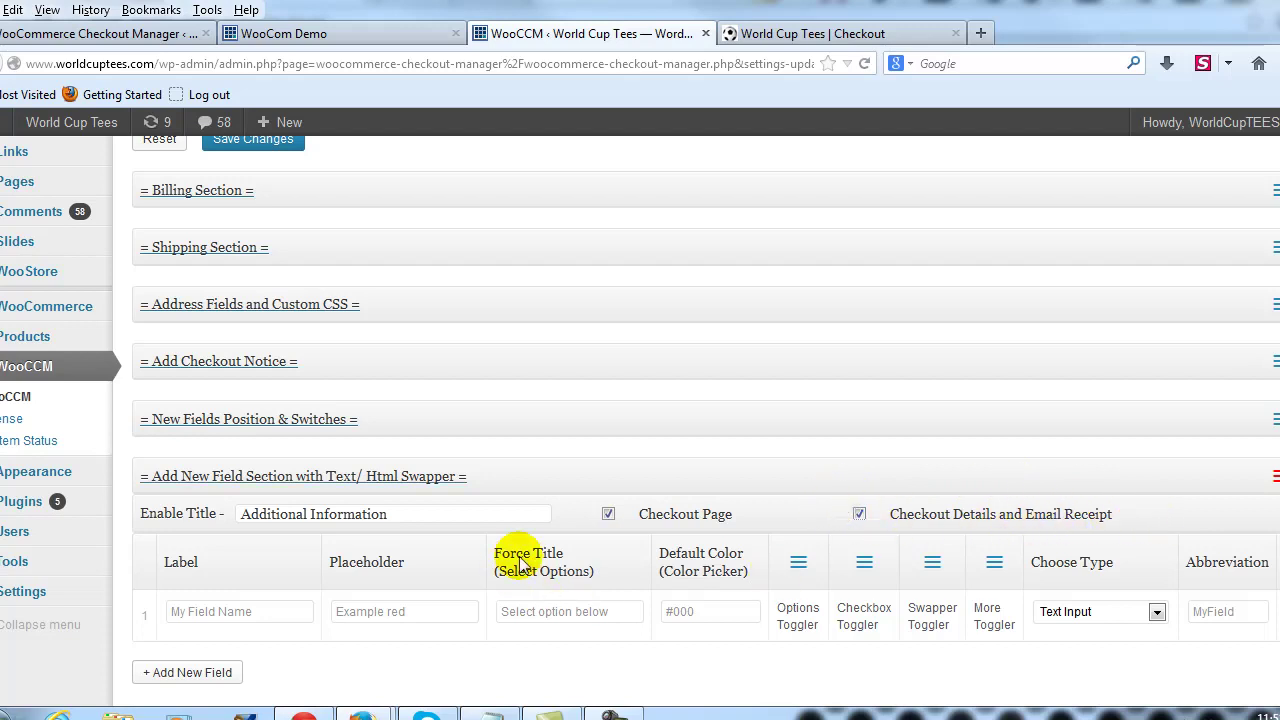
left_click(371, 510)
left_click_drag(430, 512, 246, 497)
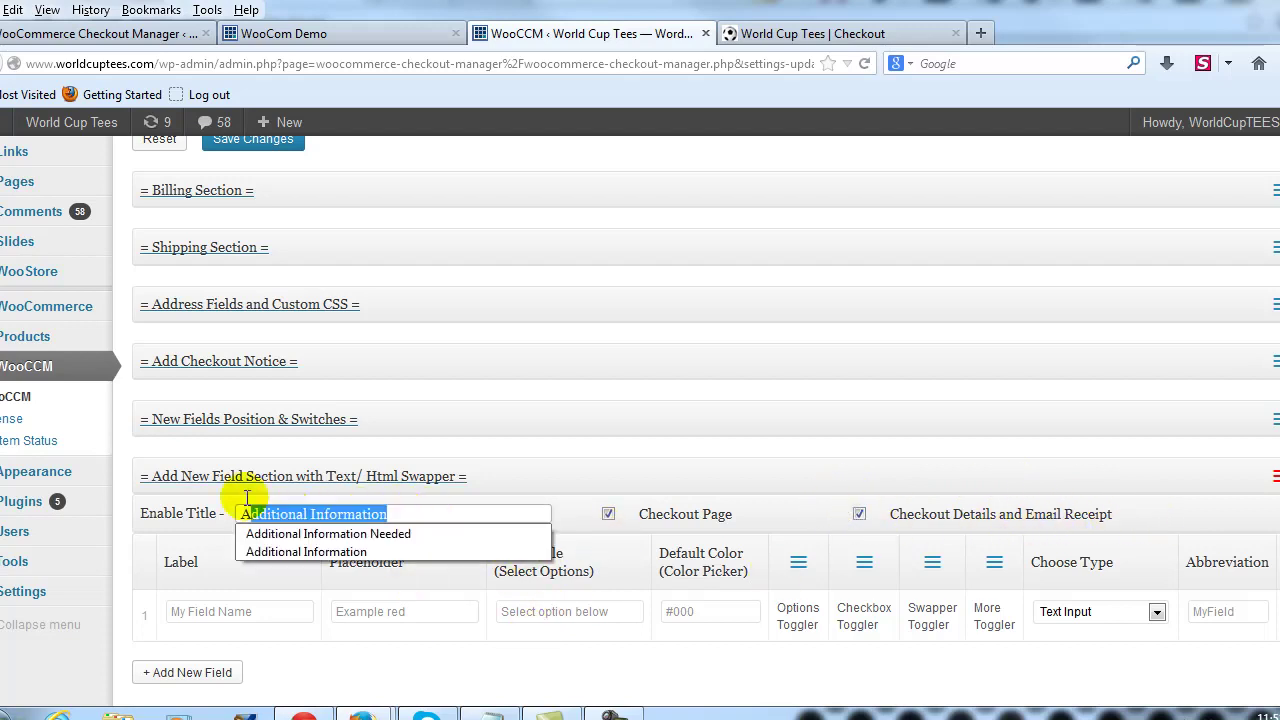
left_click(378, 535)
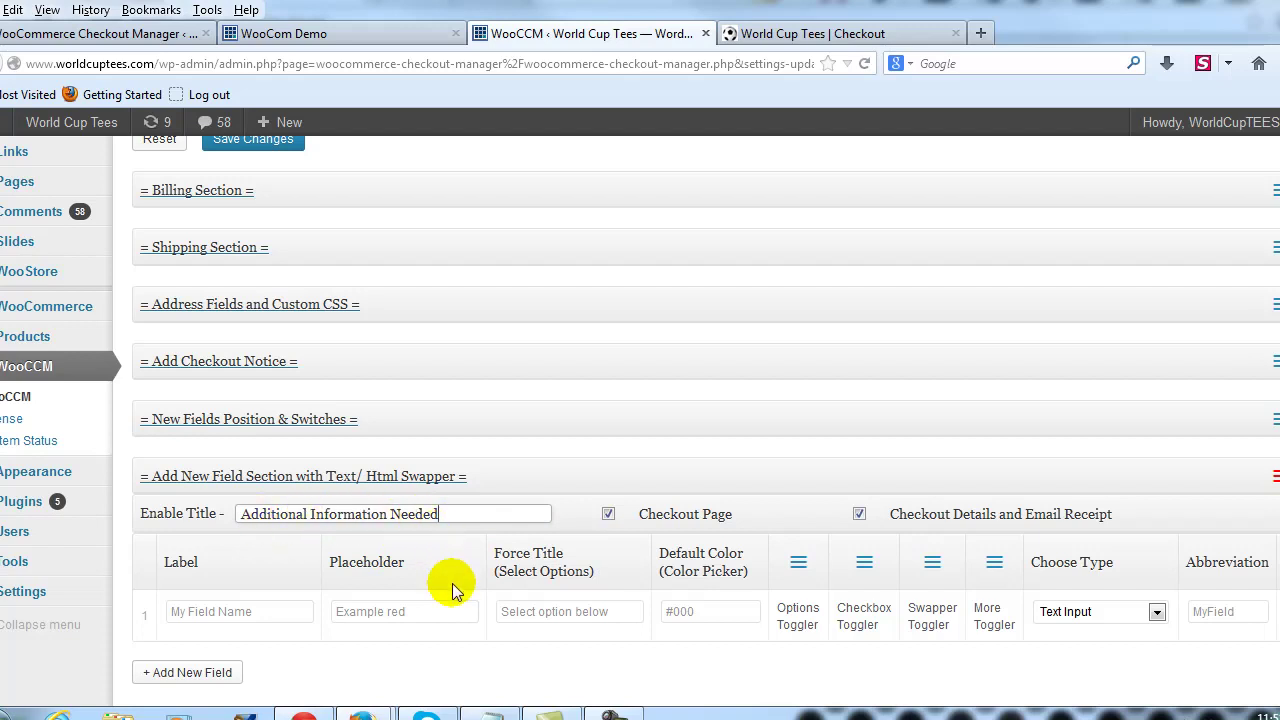
left_click(508, 676)
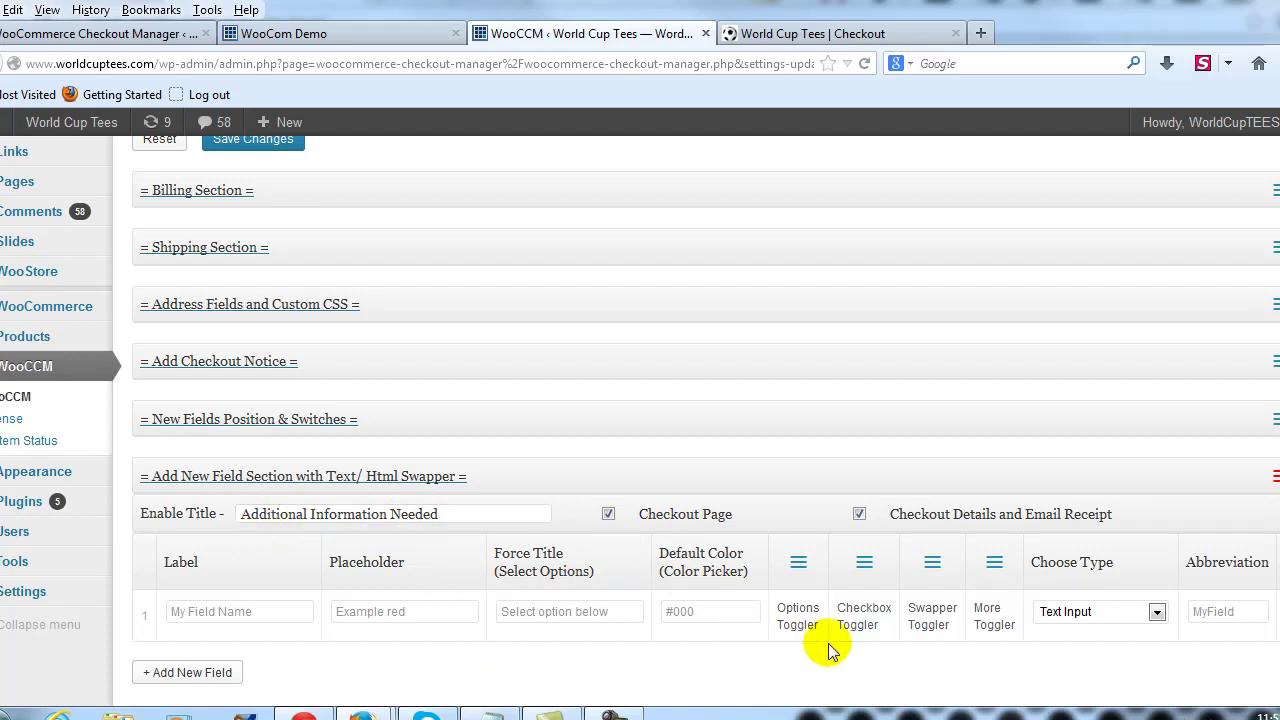
- Make the new field a Radio Button type labelled 'Radio Button'
left_click(1085, 618)
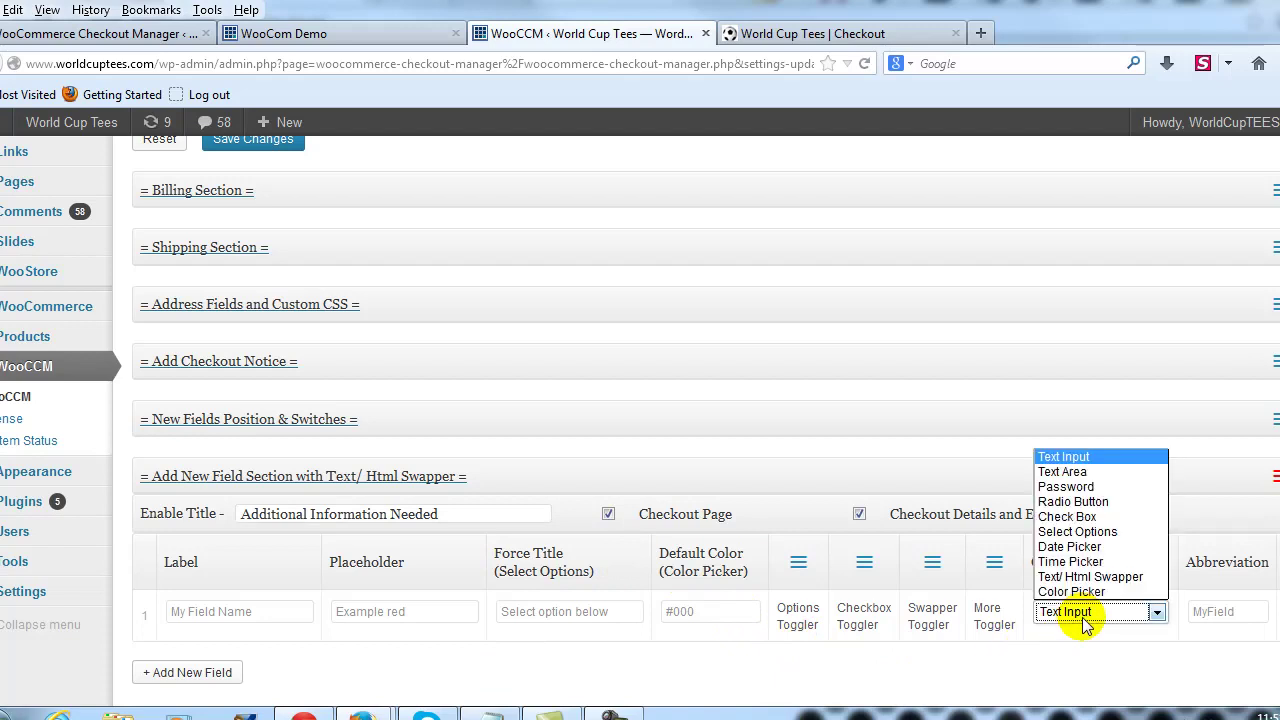
left_click(1088, 502)
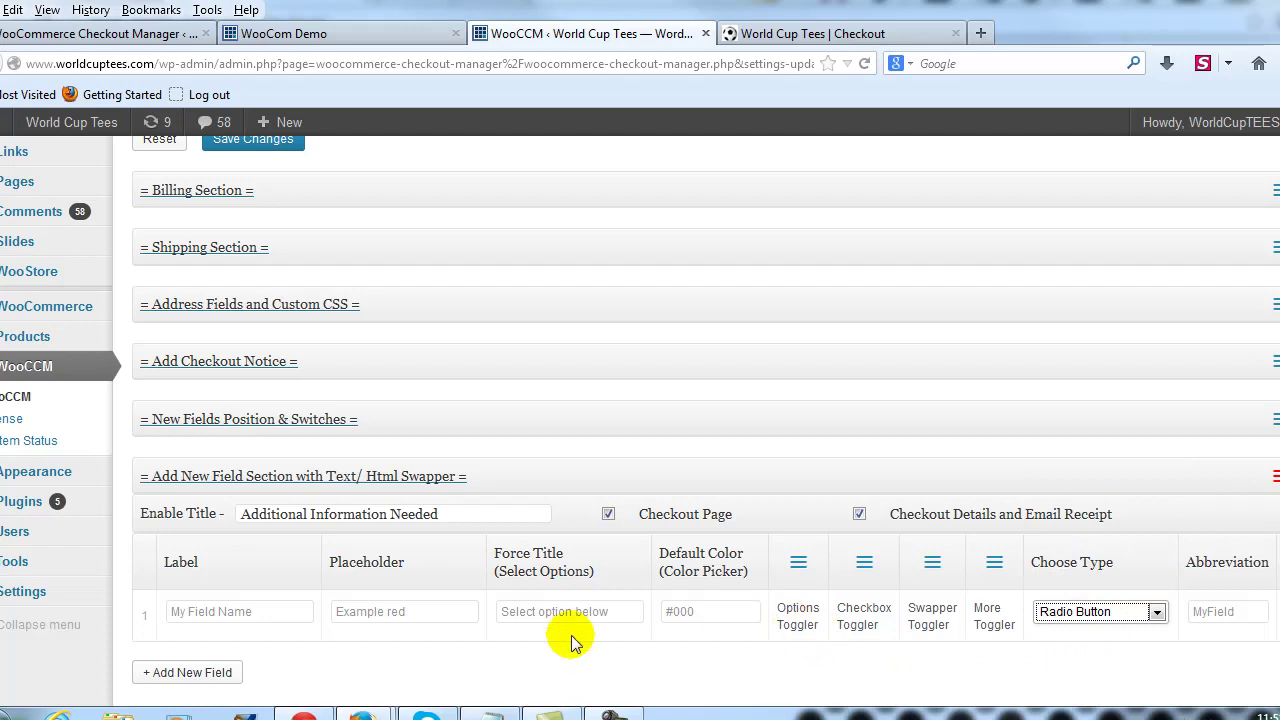
left_click(258, 610)
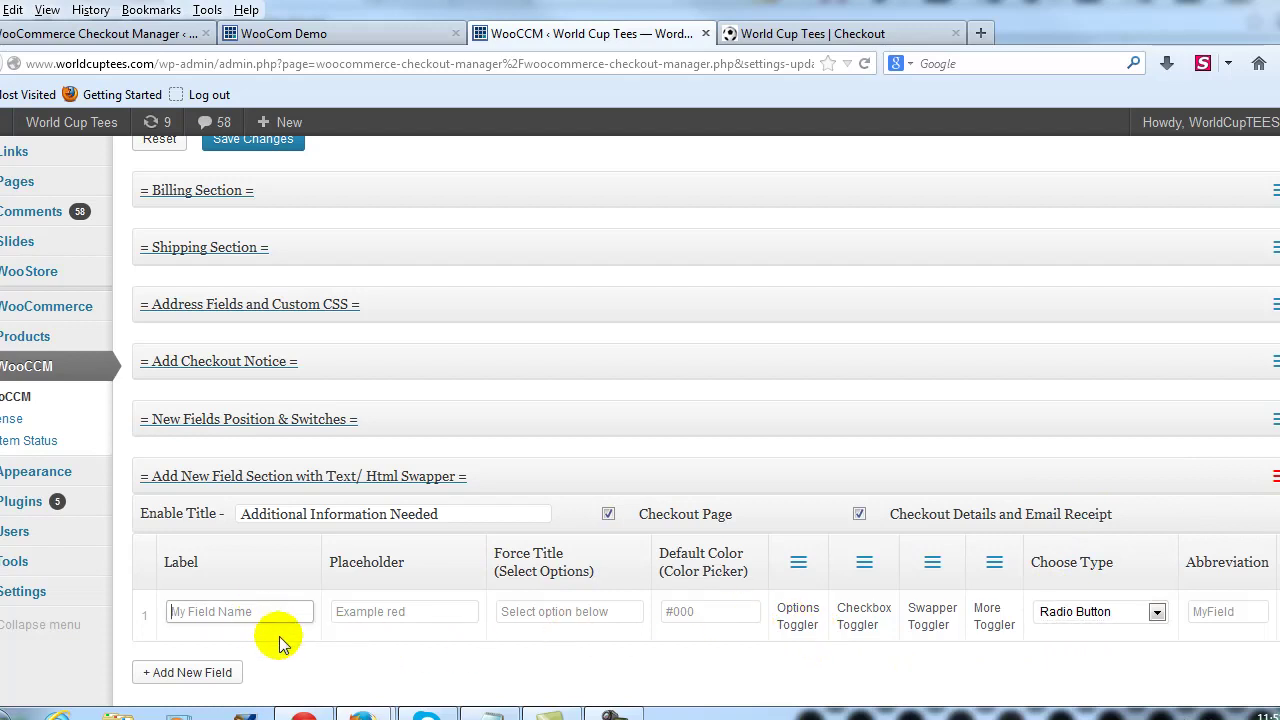
type("Rad")
key("BackSpace")
key("BackSpace")
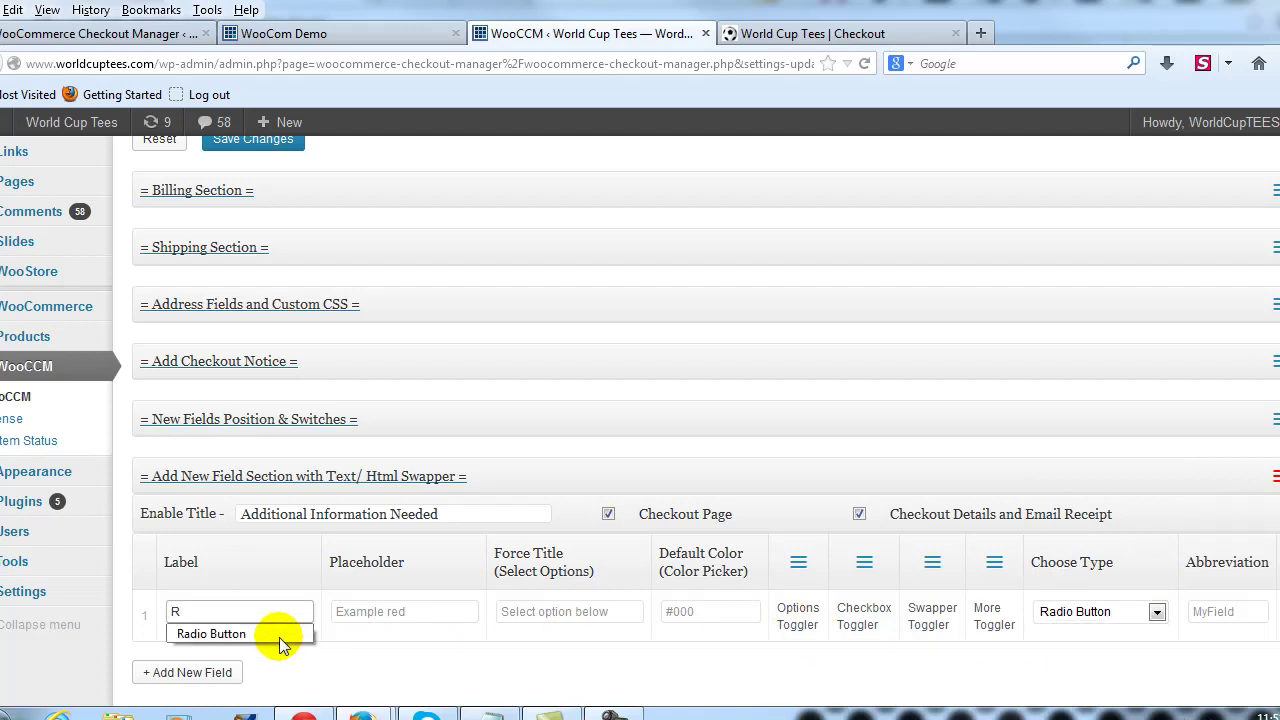
left_click(270, 633)
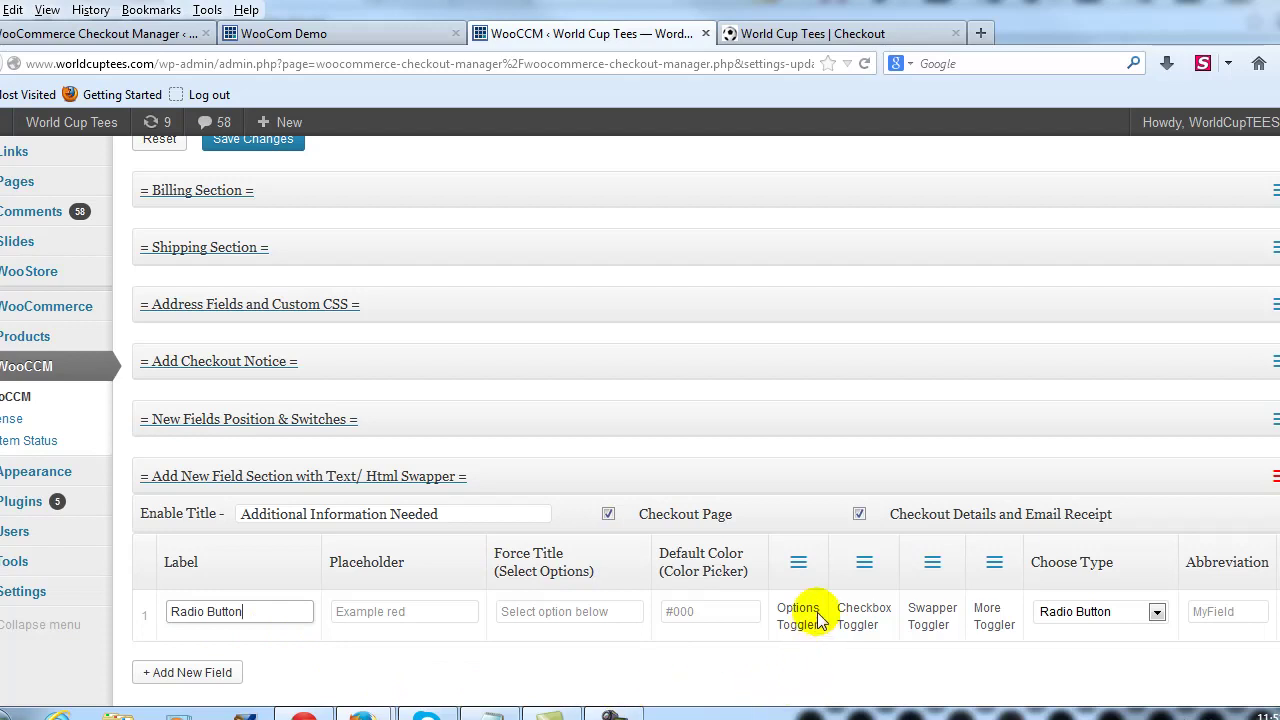
- Enter the radio options Red, Green and Blue
left_click(800, 564)
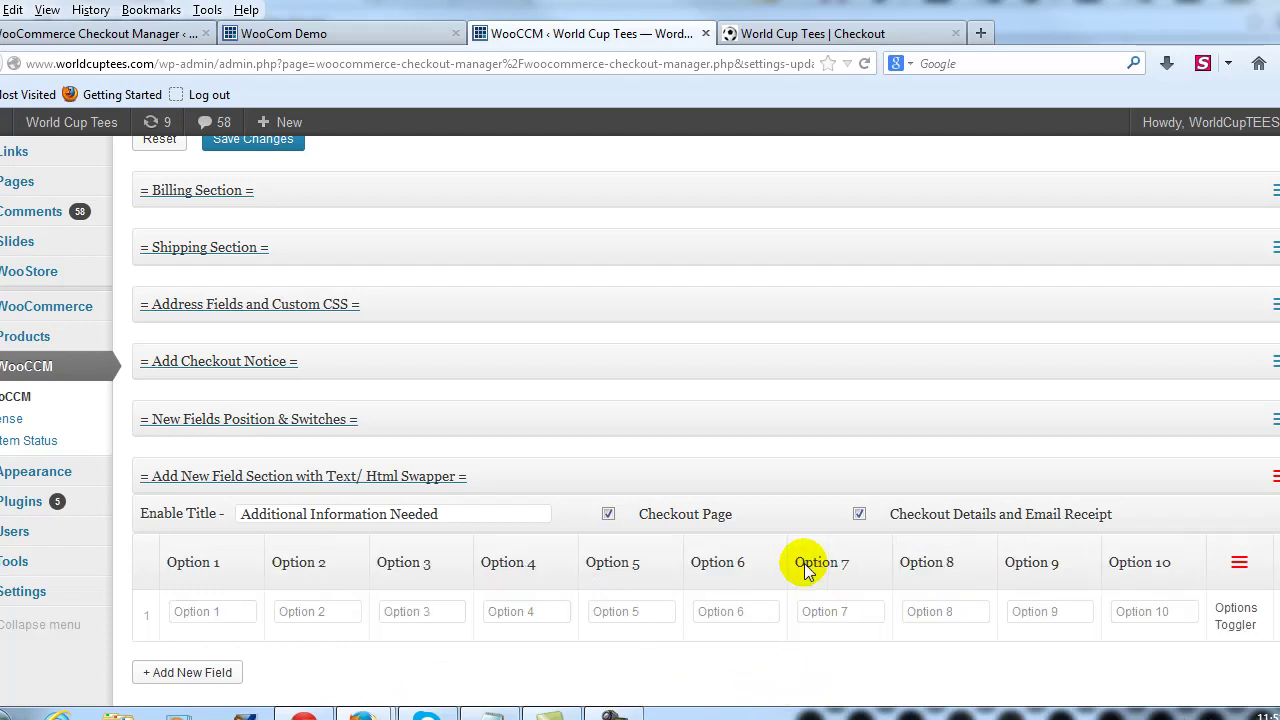
left_click(234, 614)
type("Red")
key("Tab")
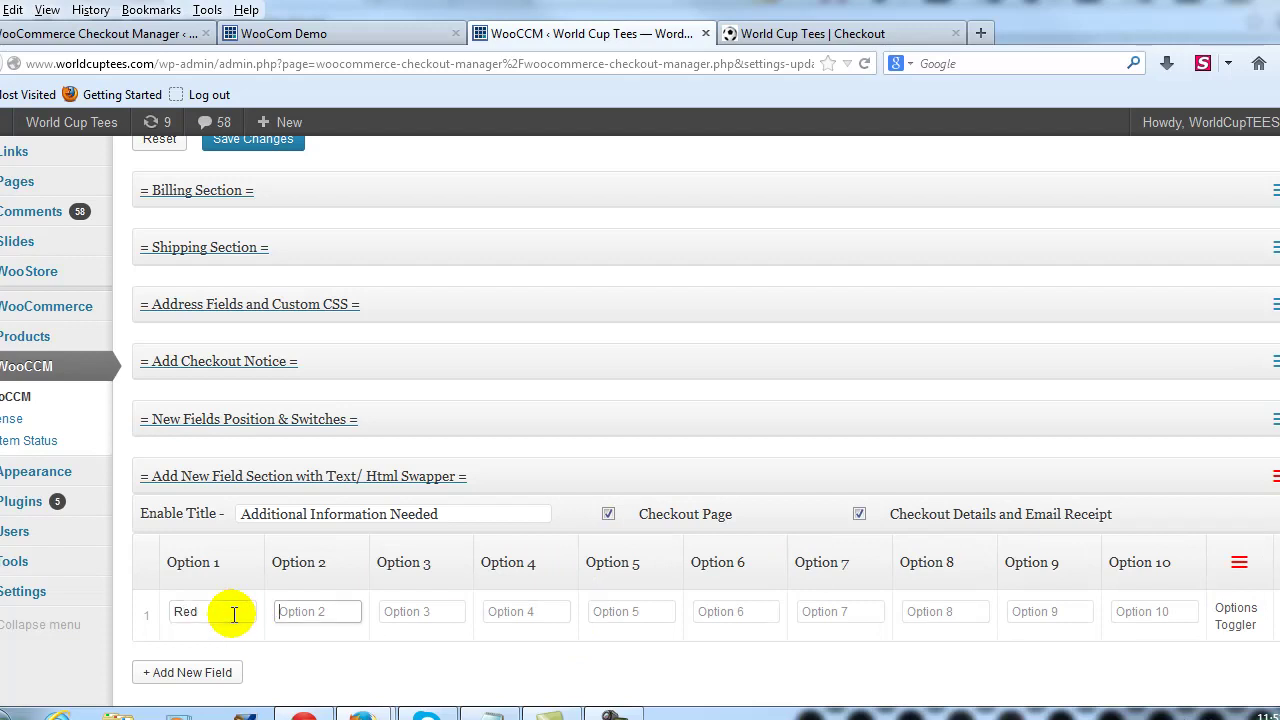
key("Tab")
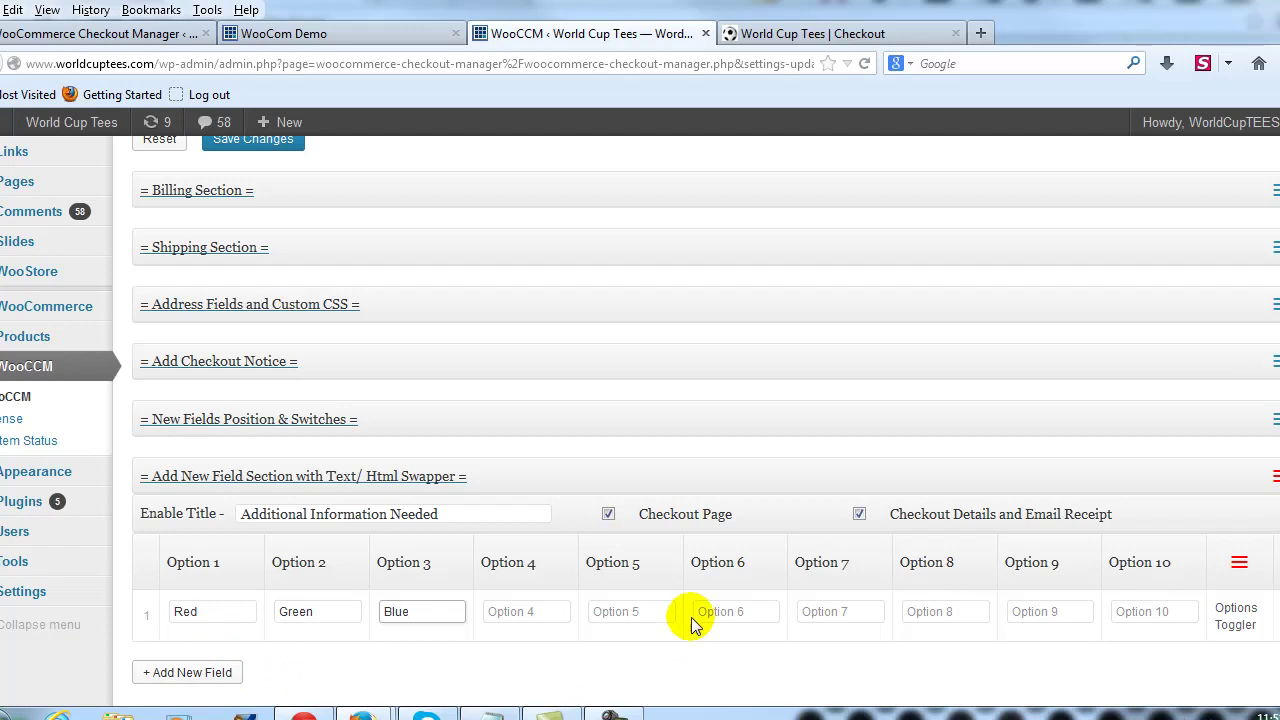
- Tick Required Attribute so the radio field is mandatory
left_click(1234, 566)
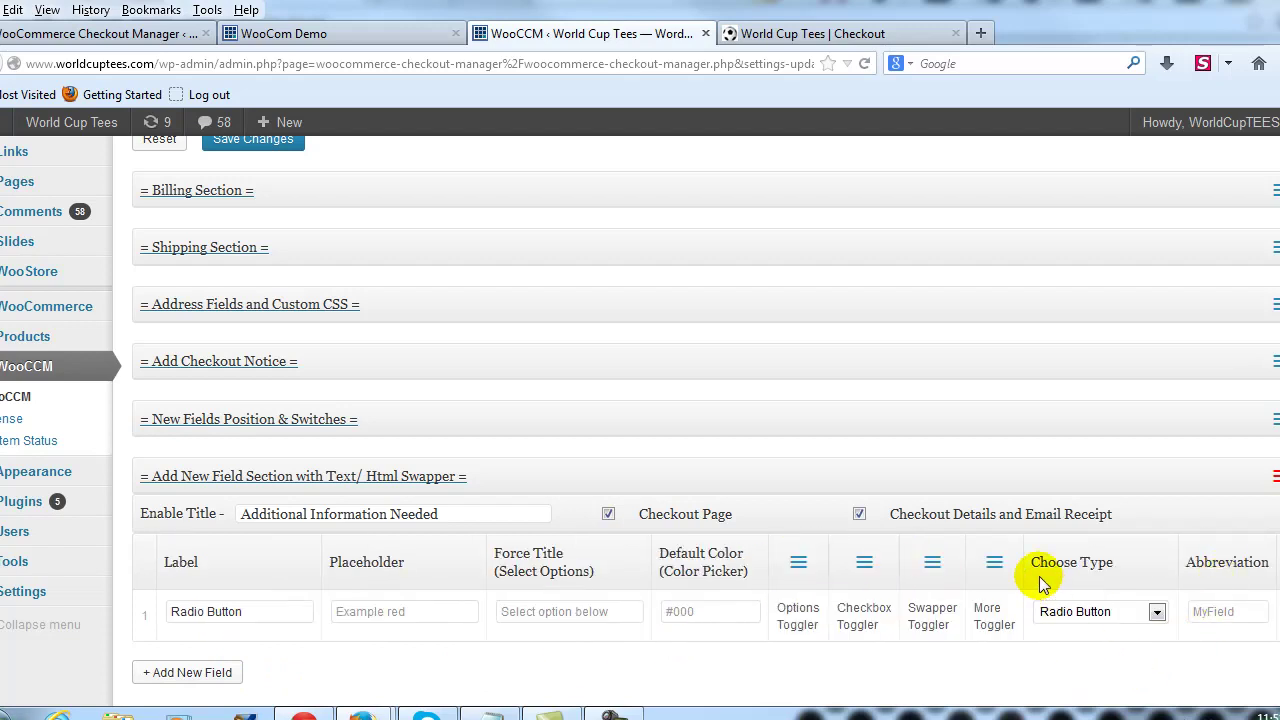
left_click(995, 564)
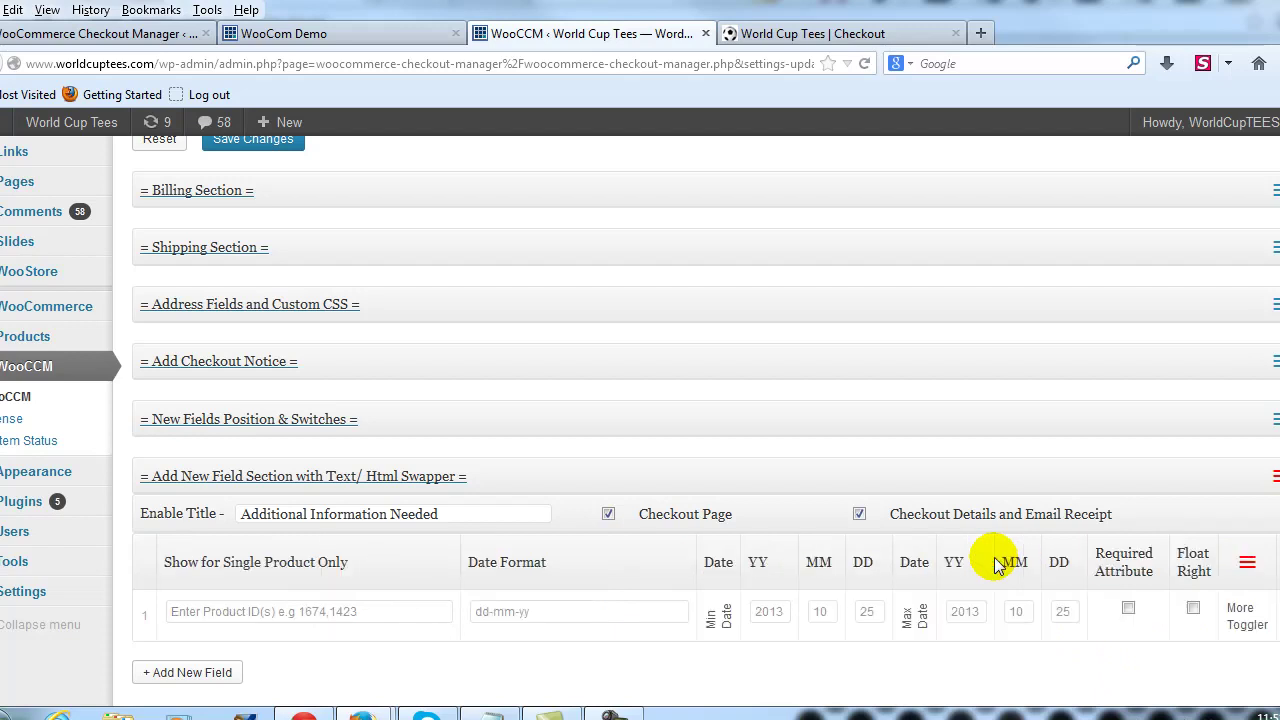
left_click(1128, 608)
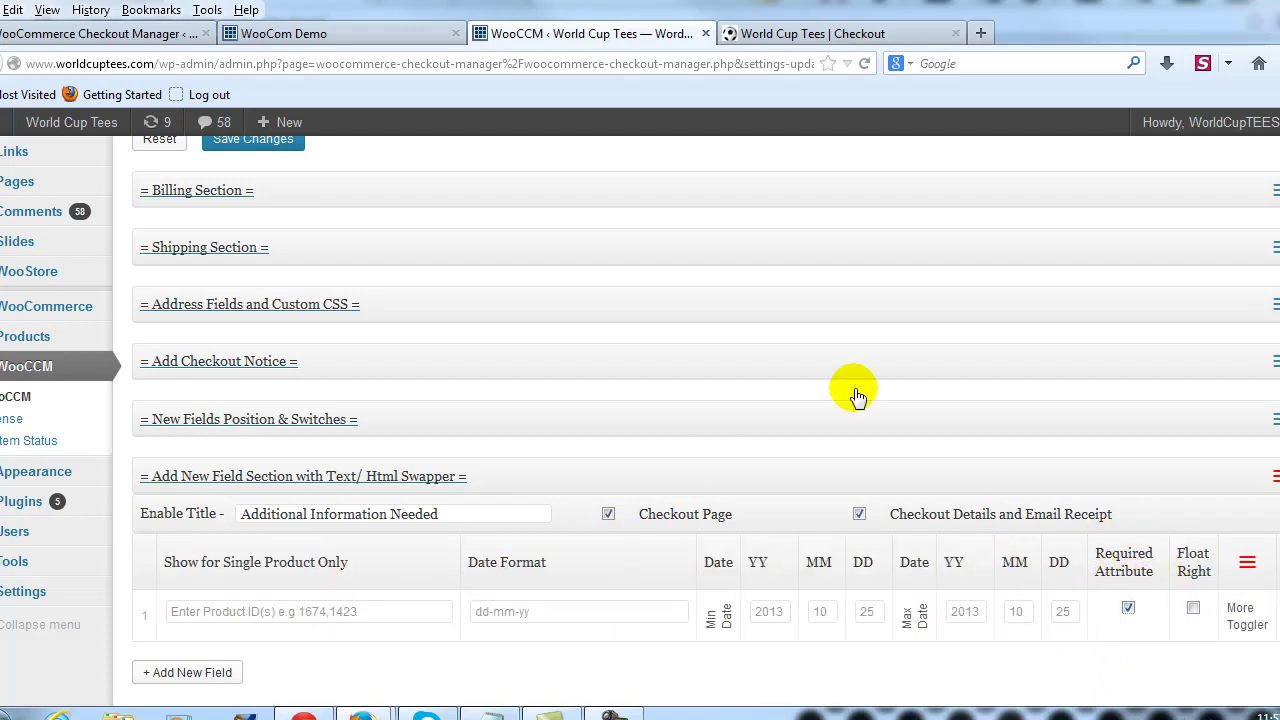
- Save the field settings and find the Additional Information Needed heading on the live checkout
left_click(287, 160)
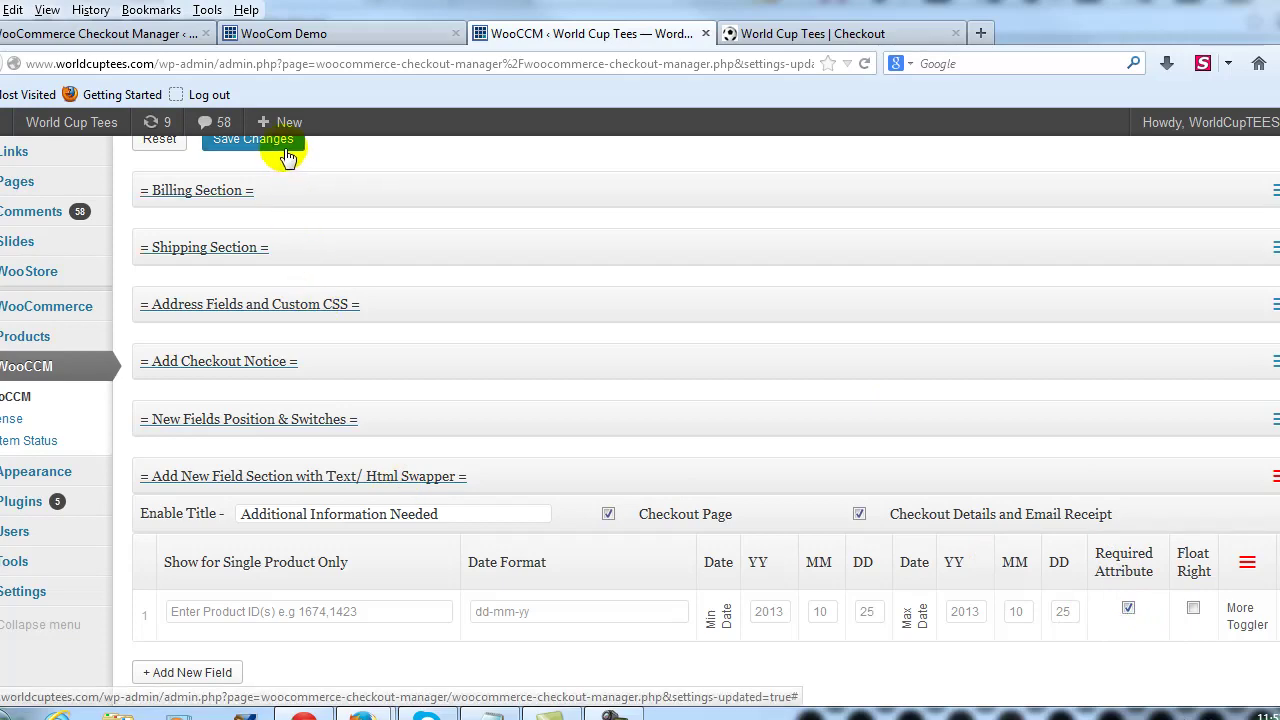
key("ctrl+Tab")
scroll(643, 468, "down", 8)
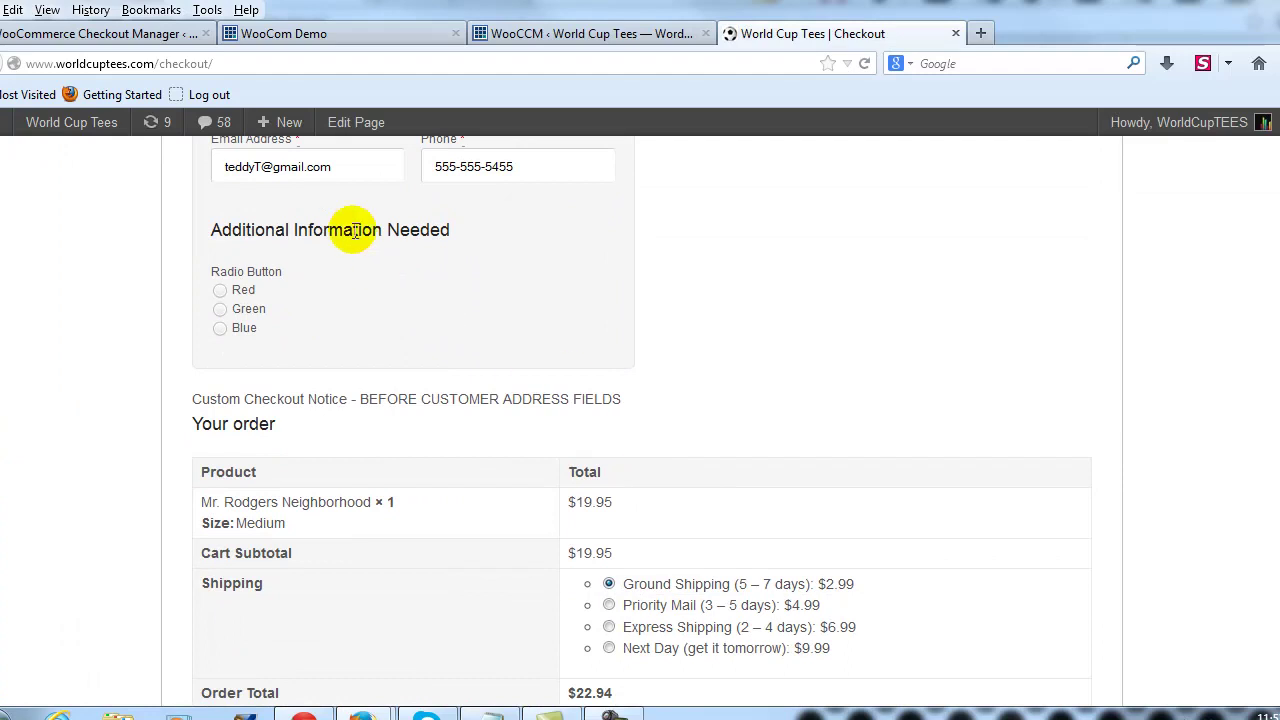
left_click_drag(225, 230, 357, 229)
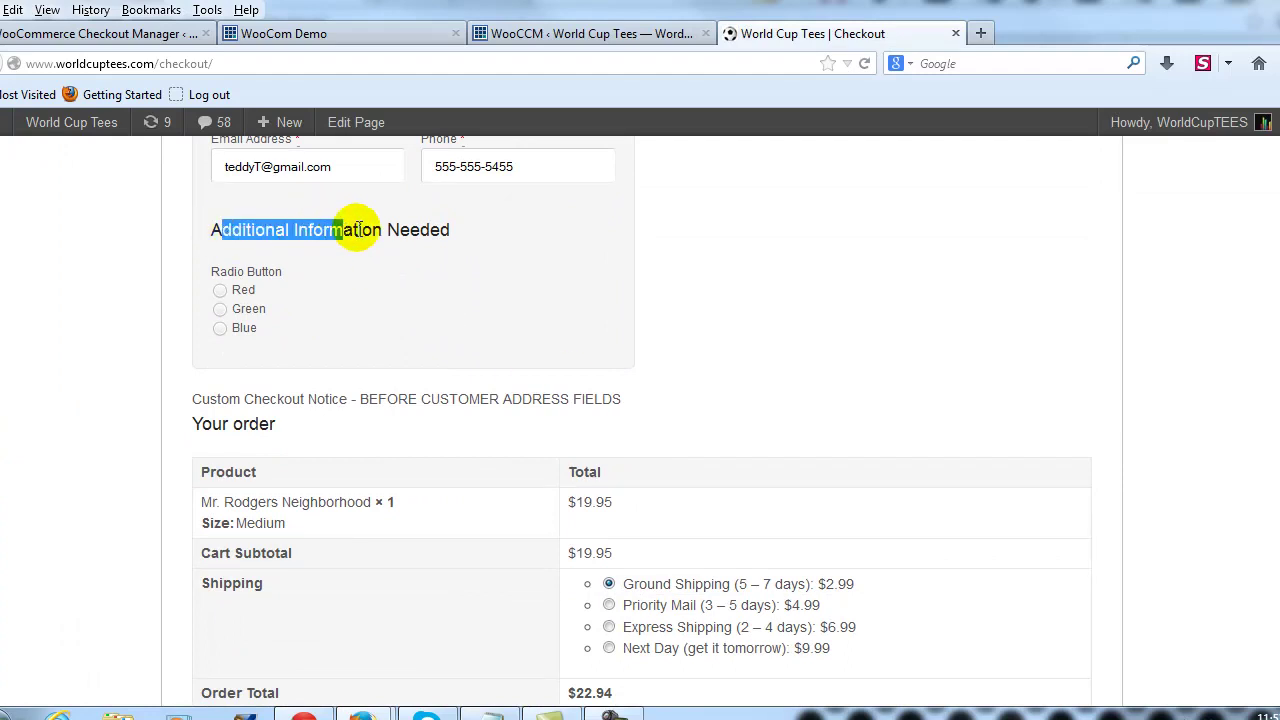
left_click(329, 229)
left_click_drag(248, 229, 449, 240)
left_click(322, 280)
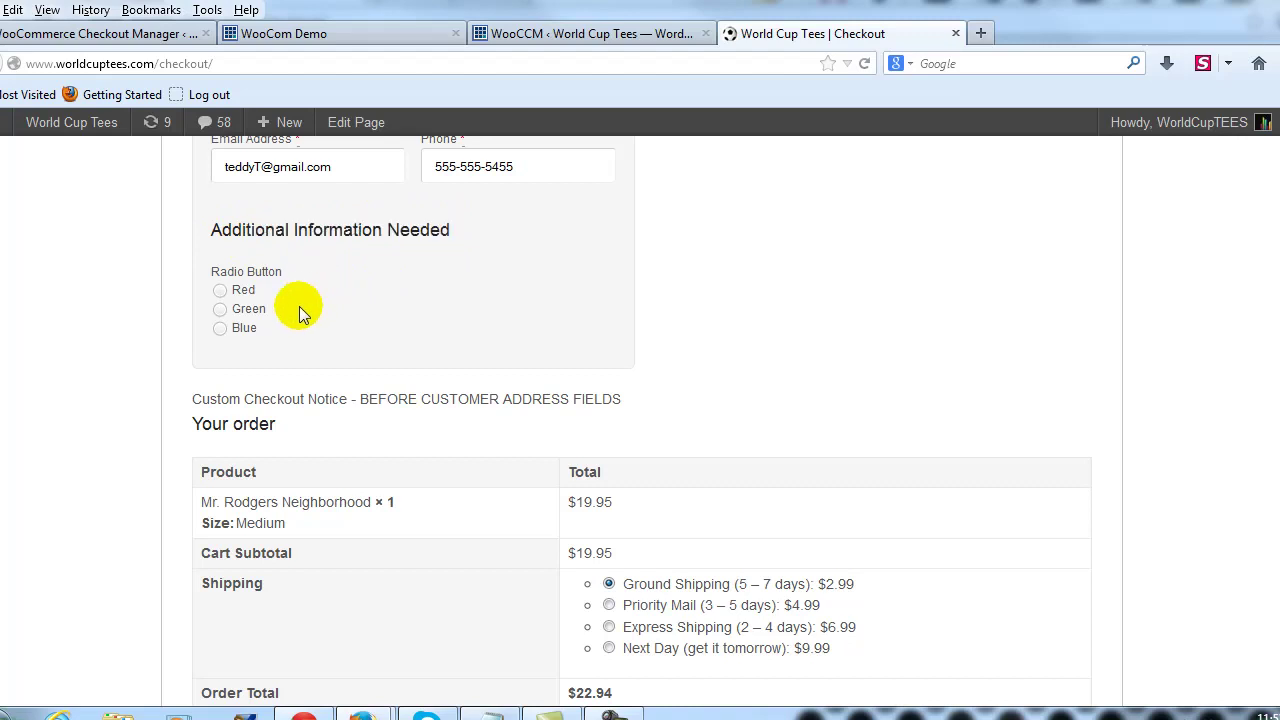
- Test the radio field by choosing Red, then Blue
left_click(222, 292)
left_click(220, 327)
scroll(352, 341, "up", 4)
- Back in Checkout Manager, keep the first field as Radio Button and add a second field row
left_click(611, 38)
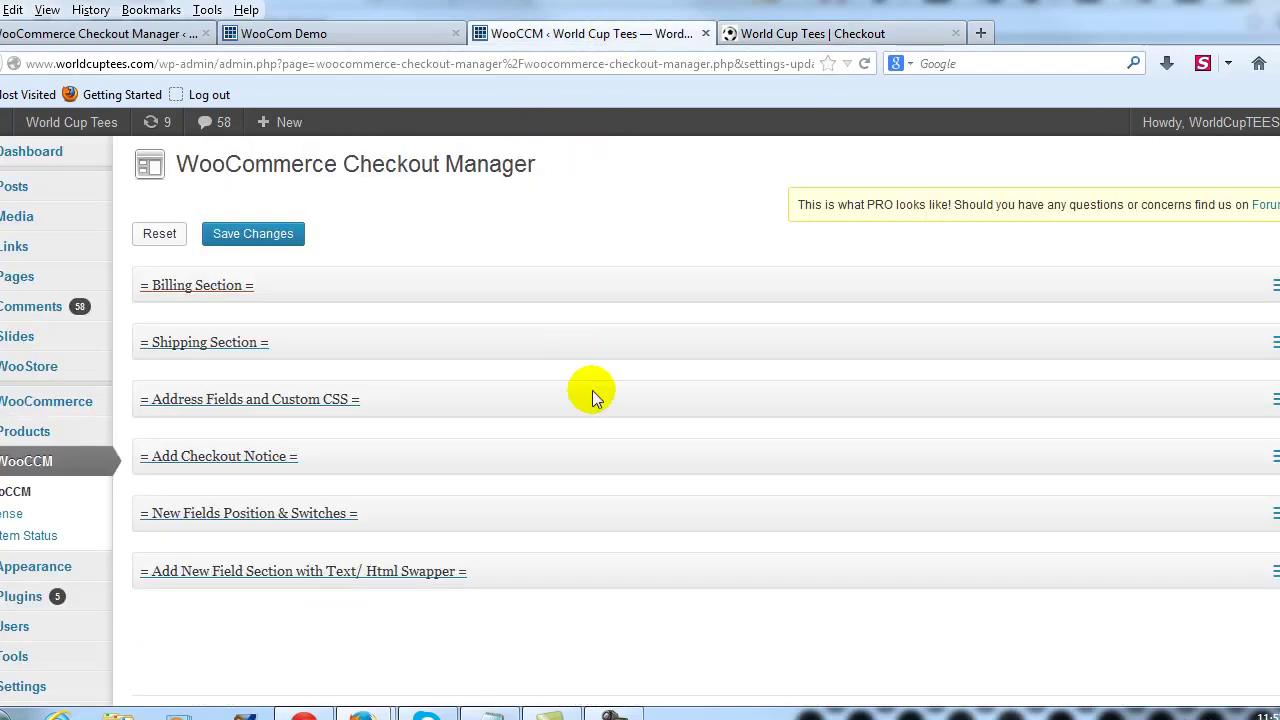
left_click(1013, 575)
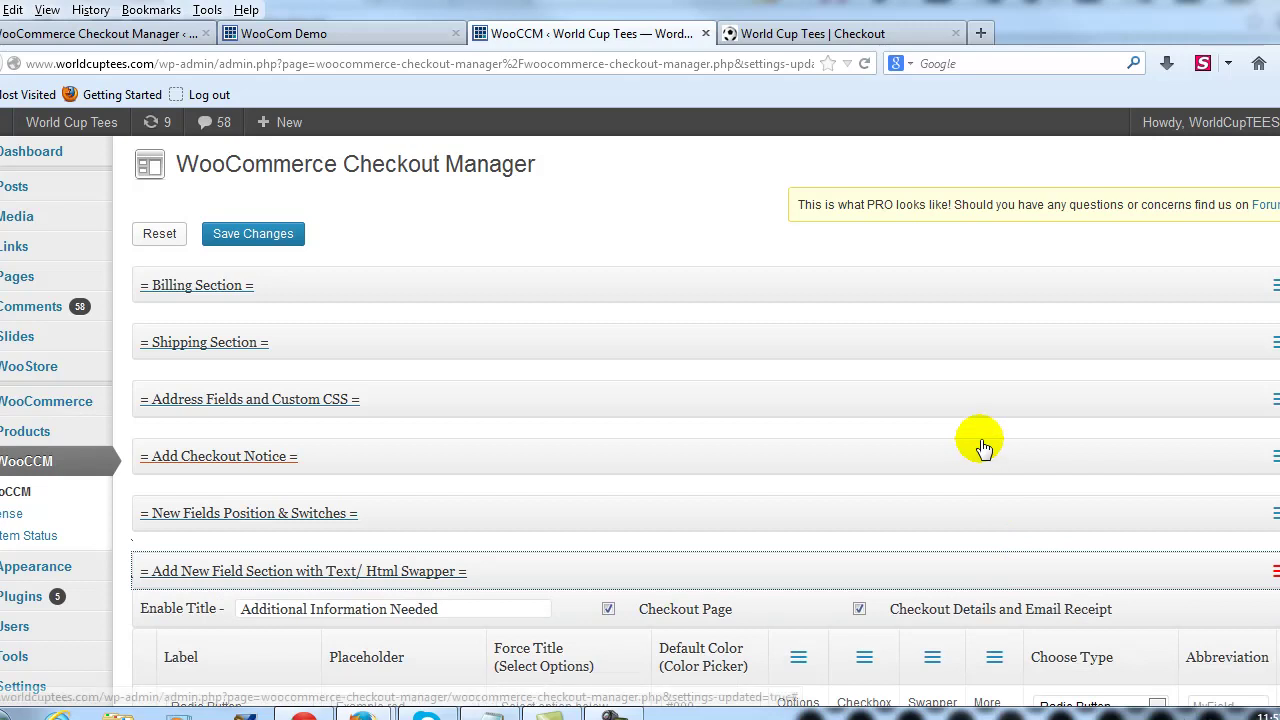
scroll(980, 443, "down", 3)
left_click(1118, 561)
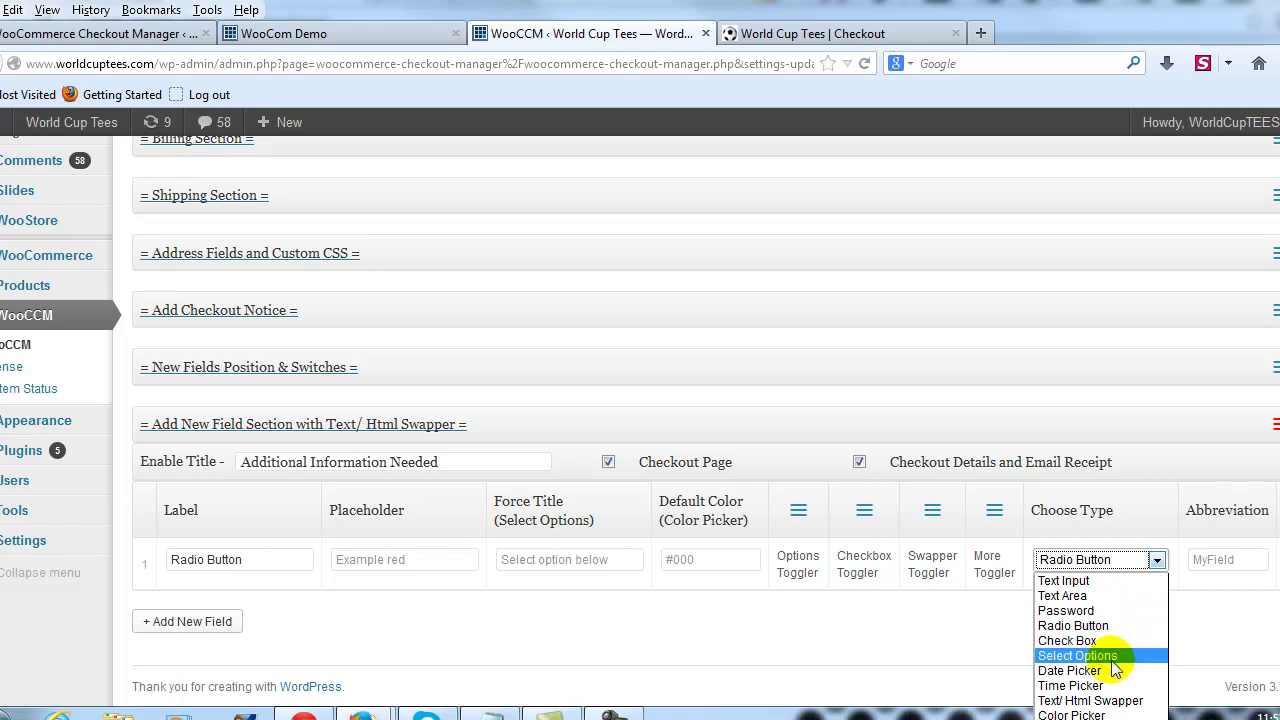
left_click(196, 625)
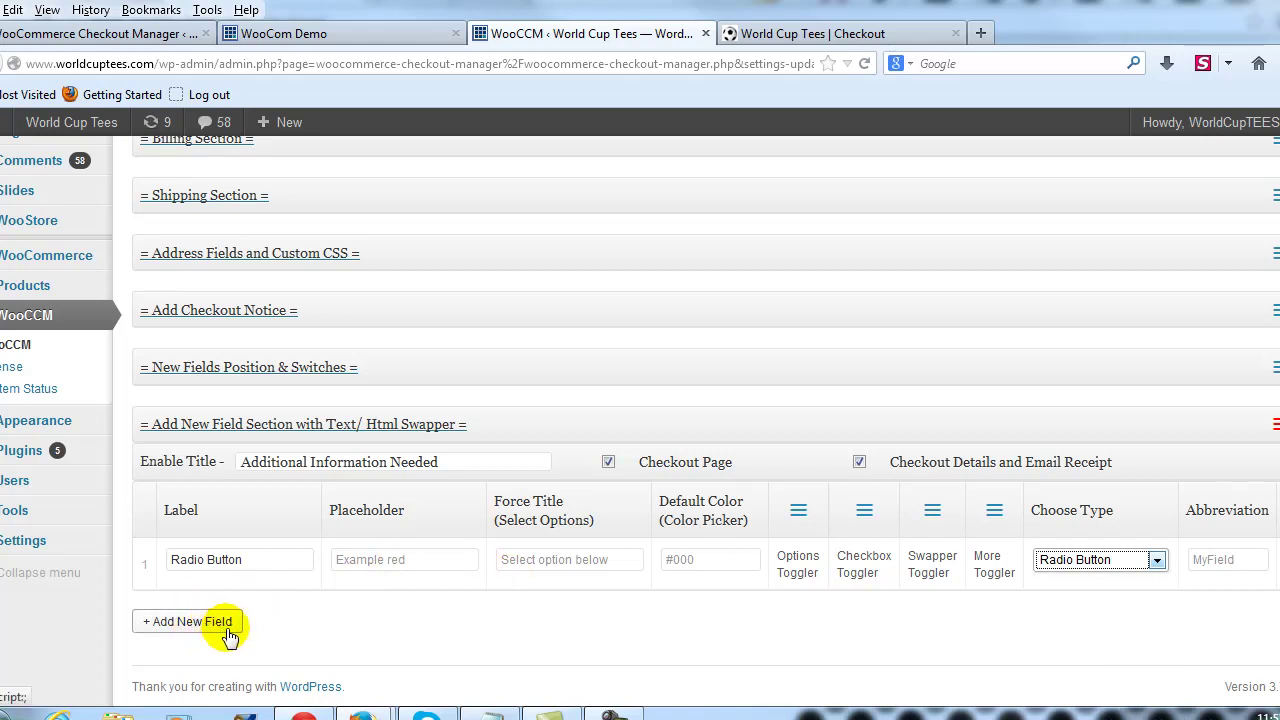
left_click(205, 621)
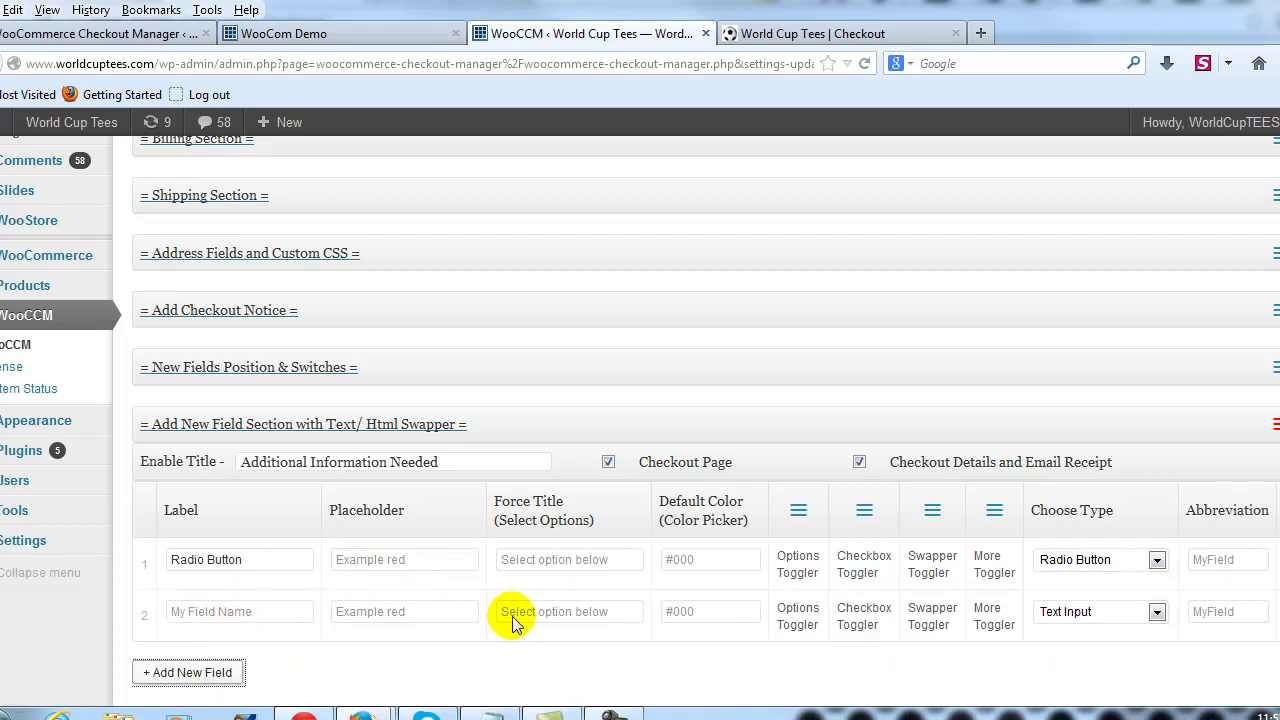
scroll(443, 657, "down", 1)
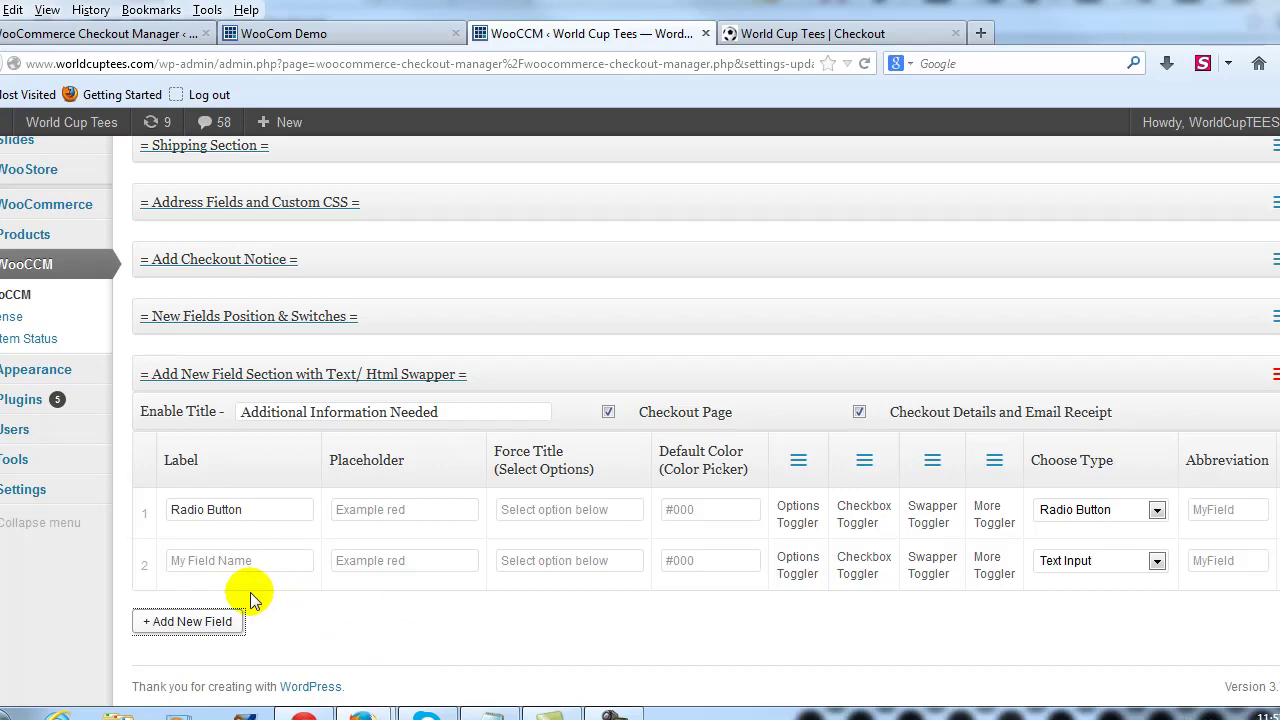
scroll(515, 597, "up", 1)
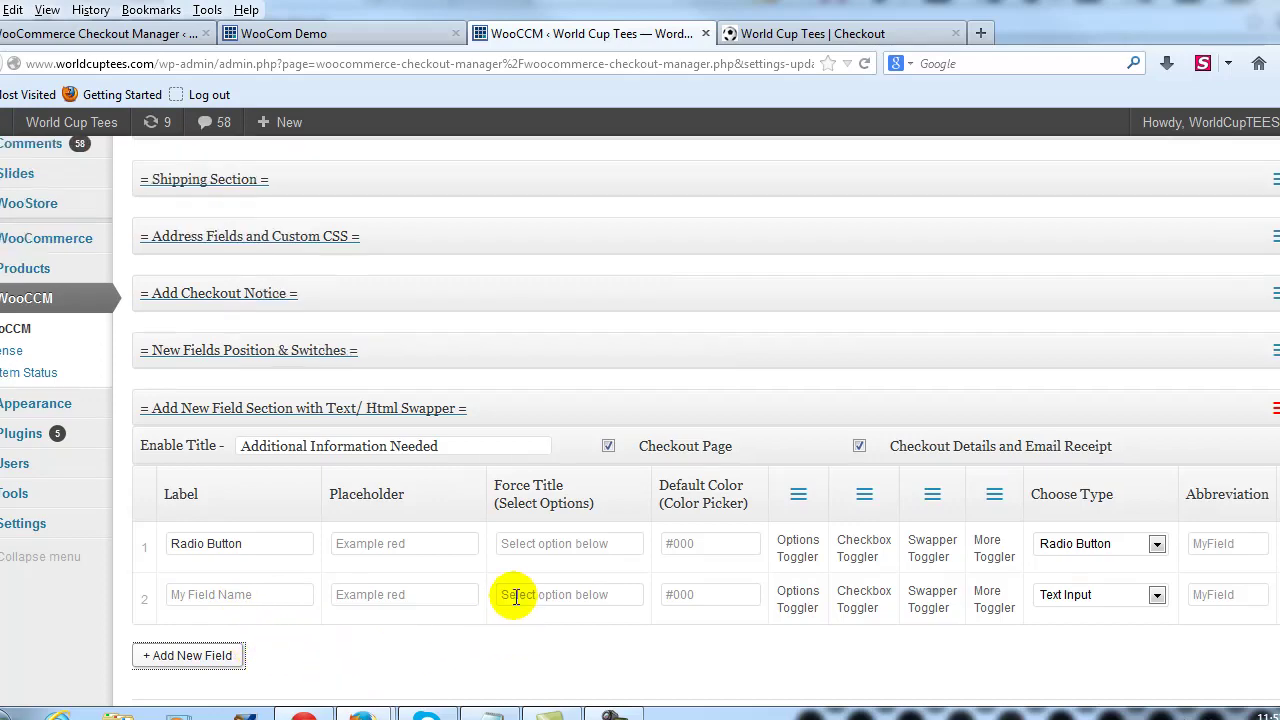
scroll(515, 597, "up", 3)
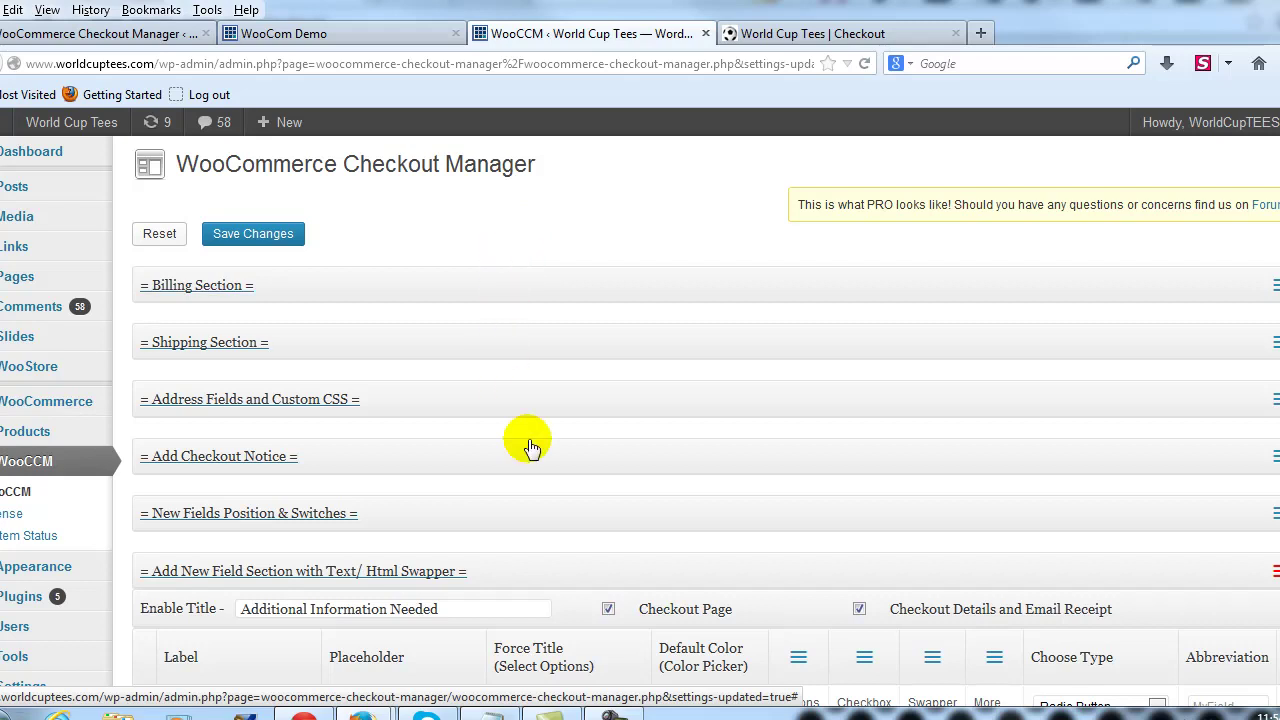
- Fold the Add New Field Section with Text/ Html Swapper back to its header
left_click(588, 587)
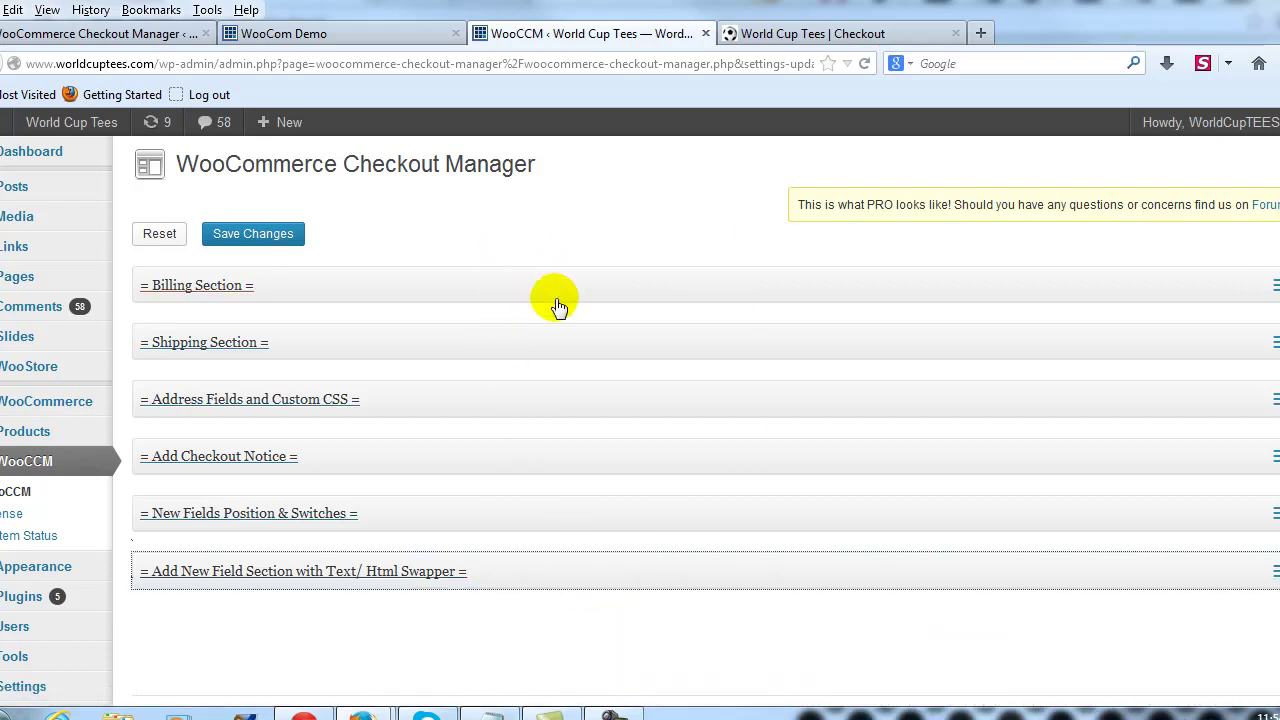